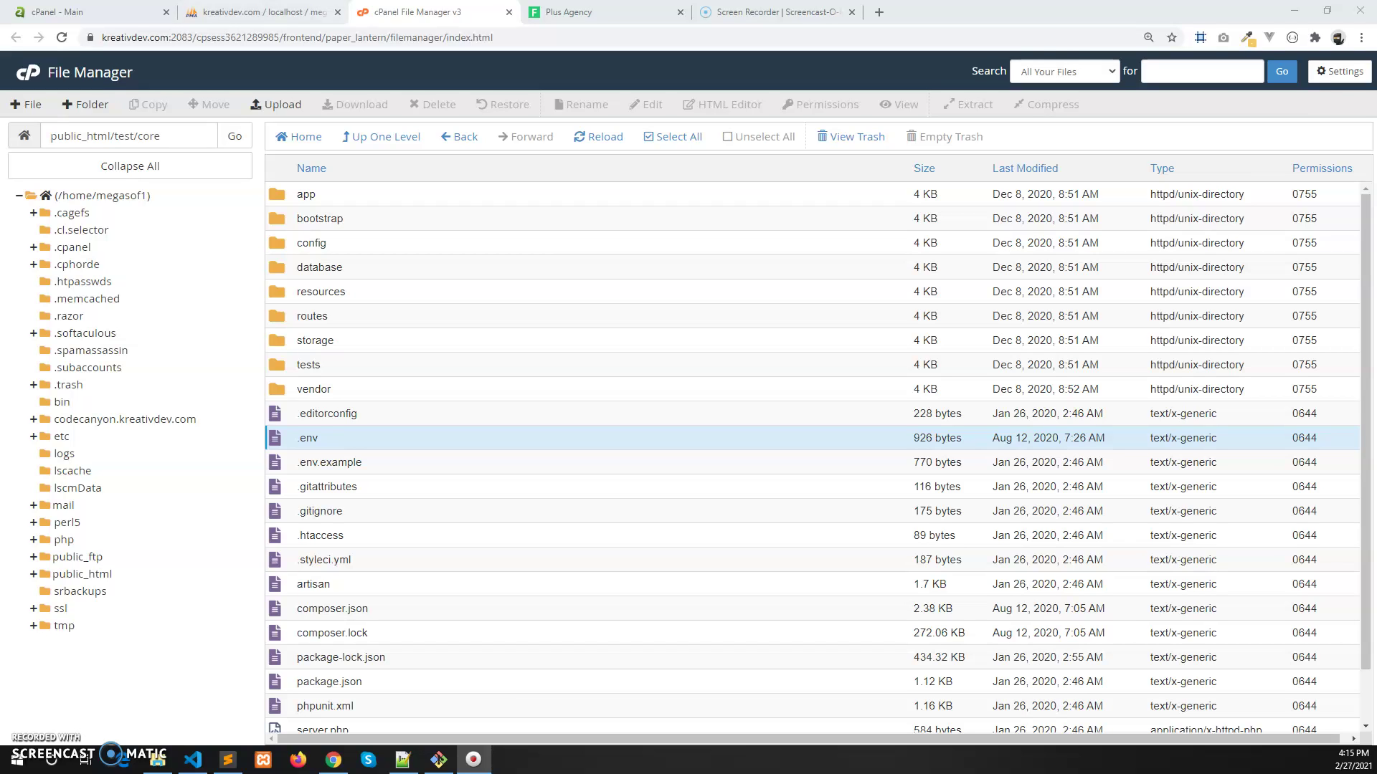
Step: Search the web for xampp in a new browser tab and open the Apache Friends download page
{"action": "left_click", "coordinate": [877, 11]}
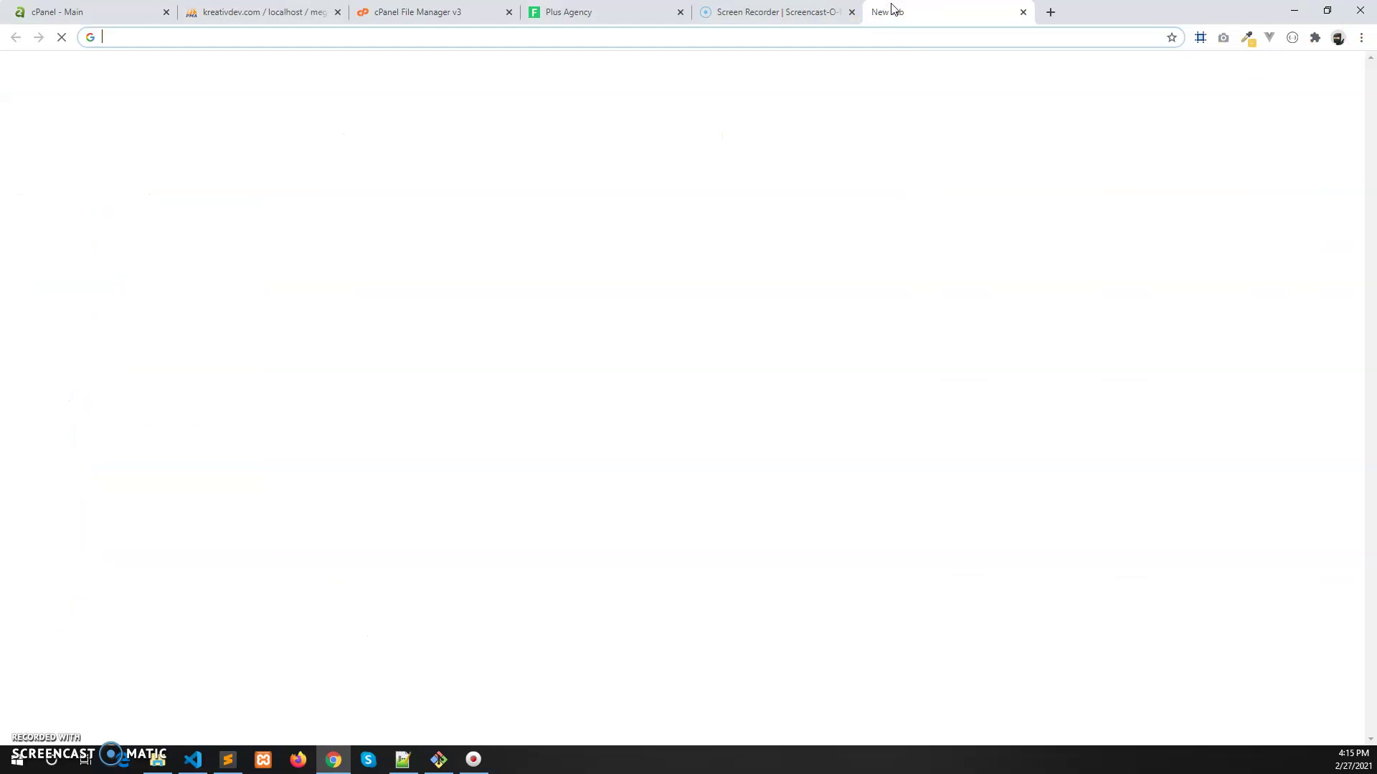
{"action": "type", "text": "xampp"}
{"action": "key", "text": "Return"}
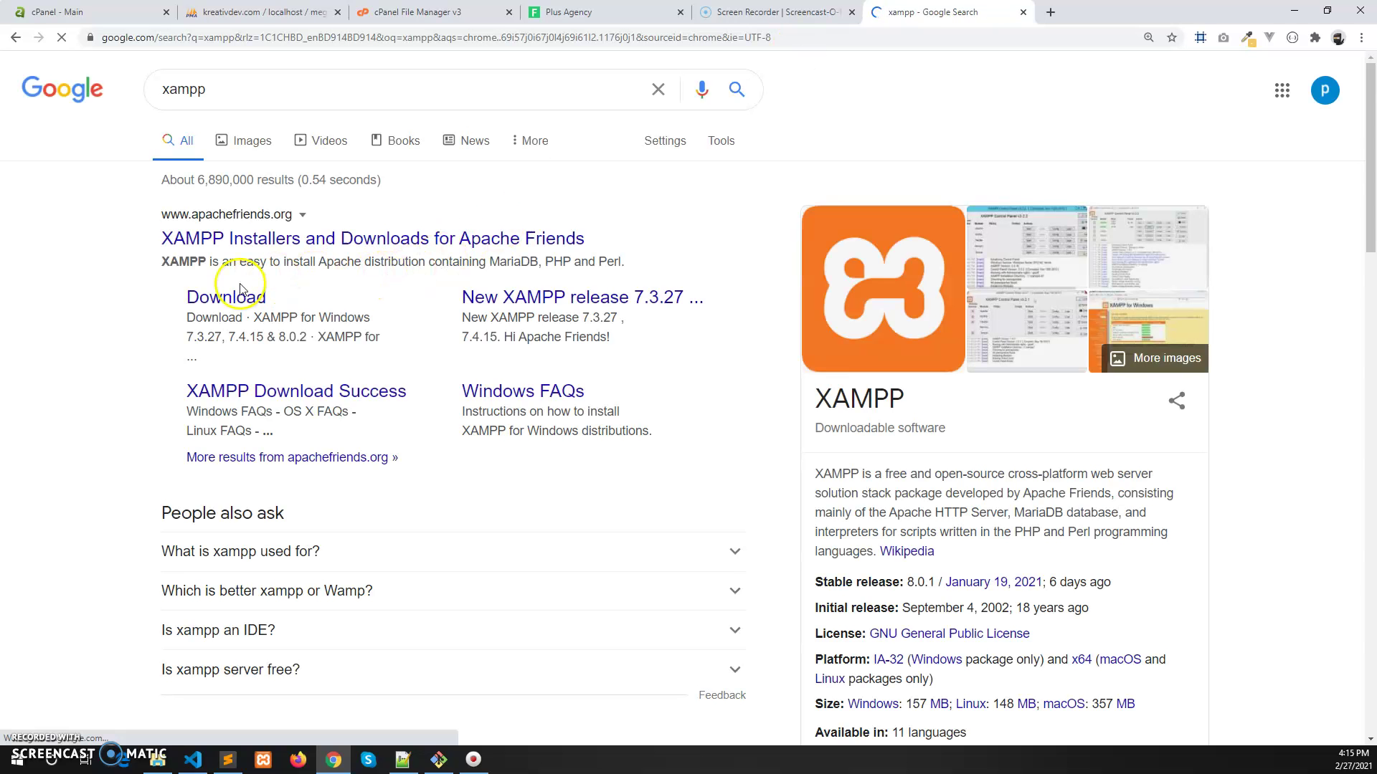
{"action": "left_click", "coordinate": [239, 292]}
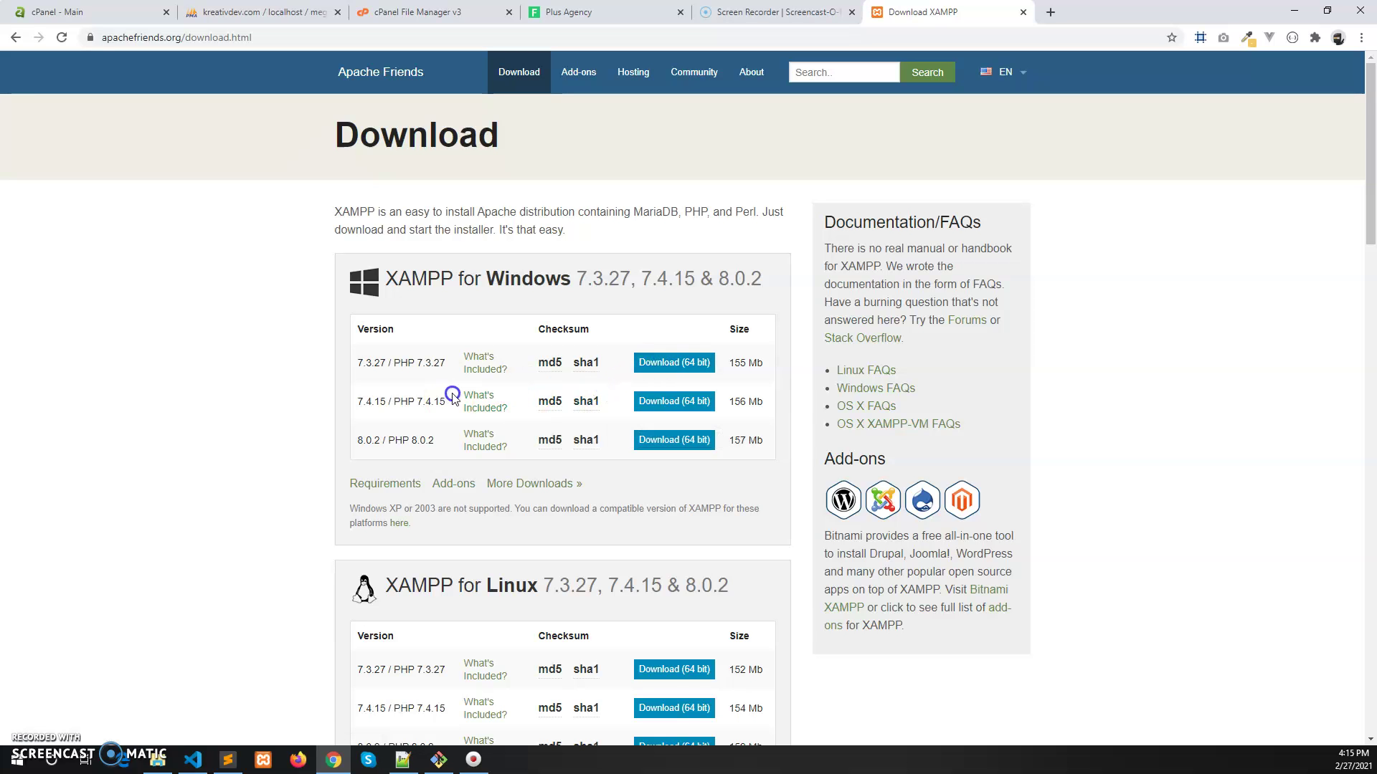
Step: Examine the XAMPP versions offered for Windows, Linux and OS X on the download page
{"action": "scroll", "coordinate": [523, 495], "scroll_direction": "down", "scroll_amount": 4}
{"action": "scroll", "coordinate": [523, 501], "scroll_direction": "up", "scroll_amount": 3}
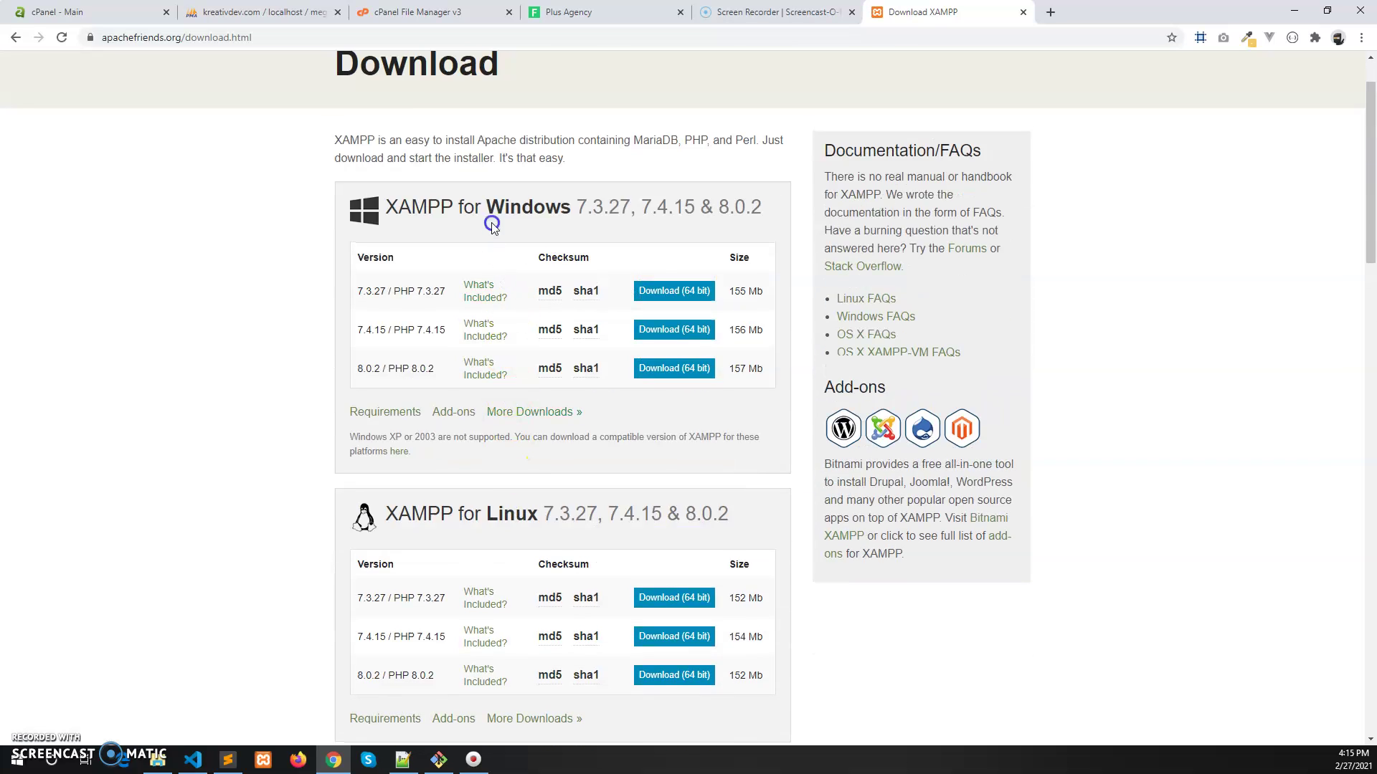
{"action": "scroll", "coordinate": [495, 222], "scroll_direction": "down", "scroll_amount": 3}
{"action": "scroll", "coordinate": [520, 301], "scroll_direction": "down", "scroll_amount": 1}
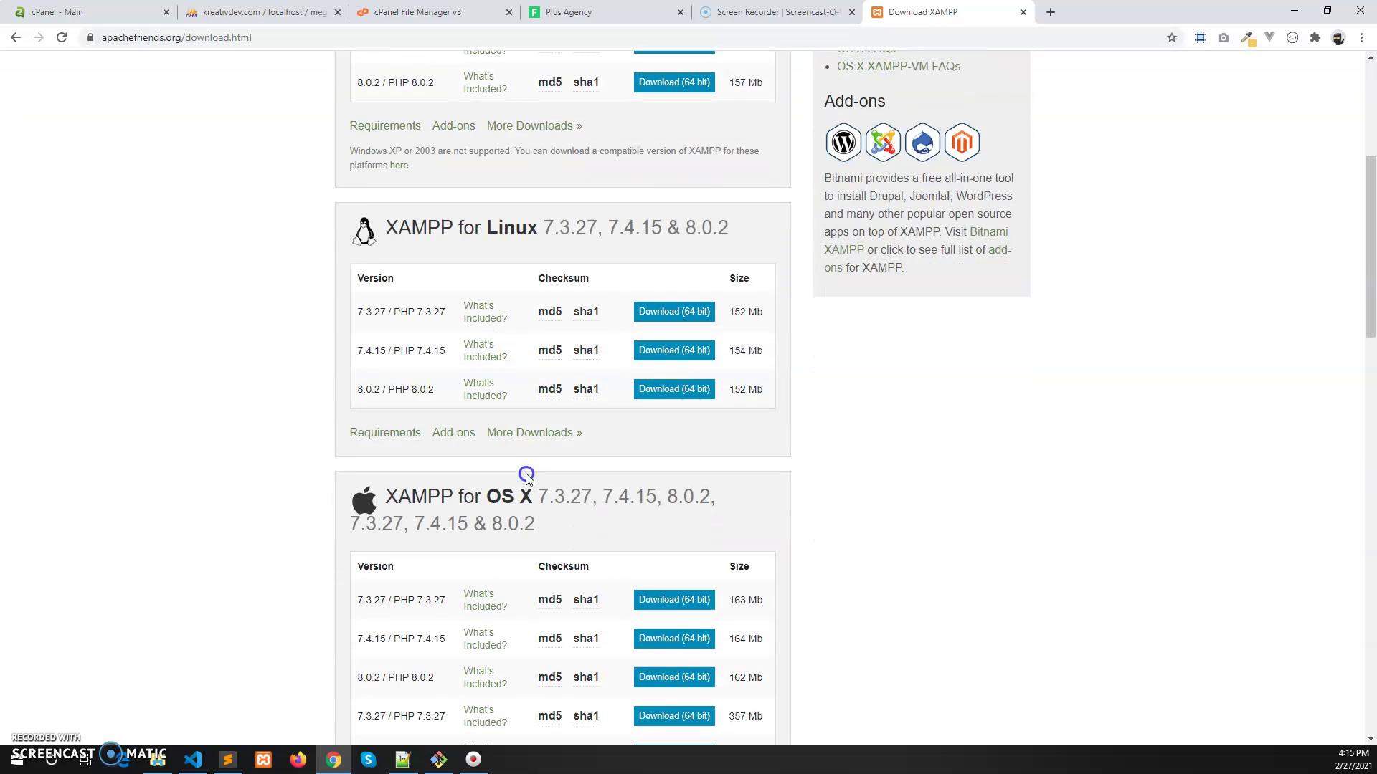
{"action": "scroll", "coordinate": [519, 485], "scroll_direction": "down", "scroll_amount": 1}
{"action": "scroll", "coordinate": [746, 529], "scroll_direction": "up", "scroll_amount": 1}
{"action": "scroll", "coordinate": [599, 514], "scroll_direction": "down", "scroll_amount": 1}
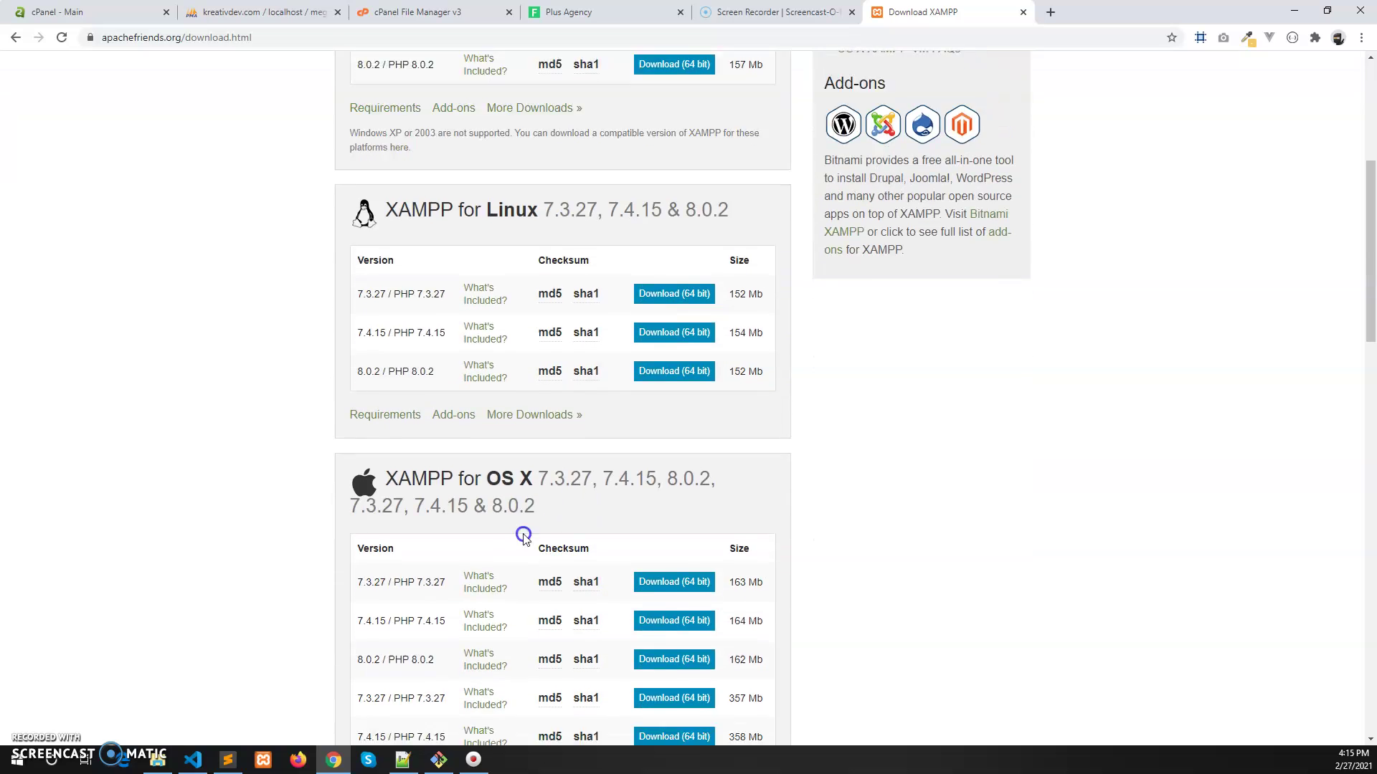
{"action": "scroll", "coordinate": [524, 538], "scroll_direction": "down", "scroll_amount": 5}
{"action": "scroll", "coordinate": [492, 528], "scroll_direction": "up", "scroll_amount": 10}
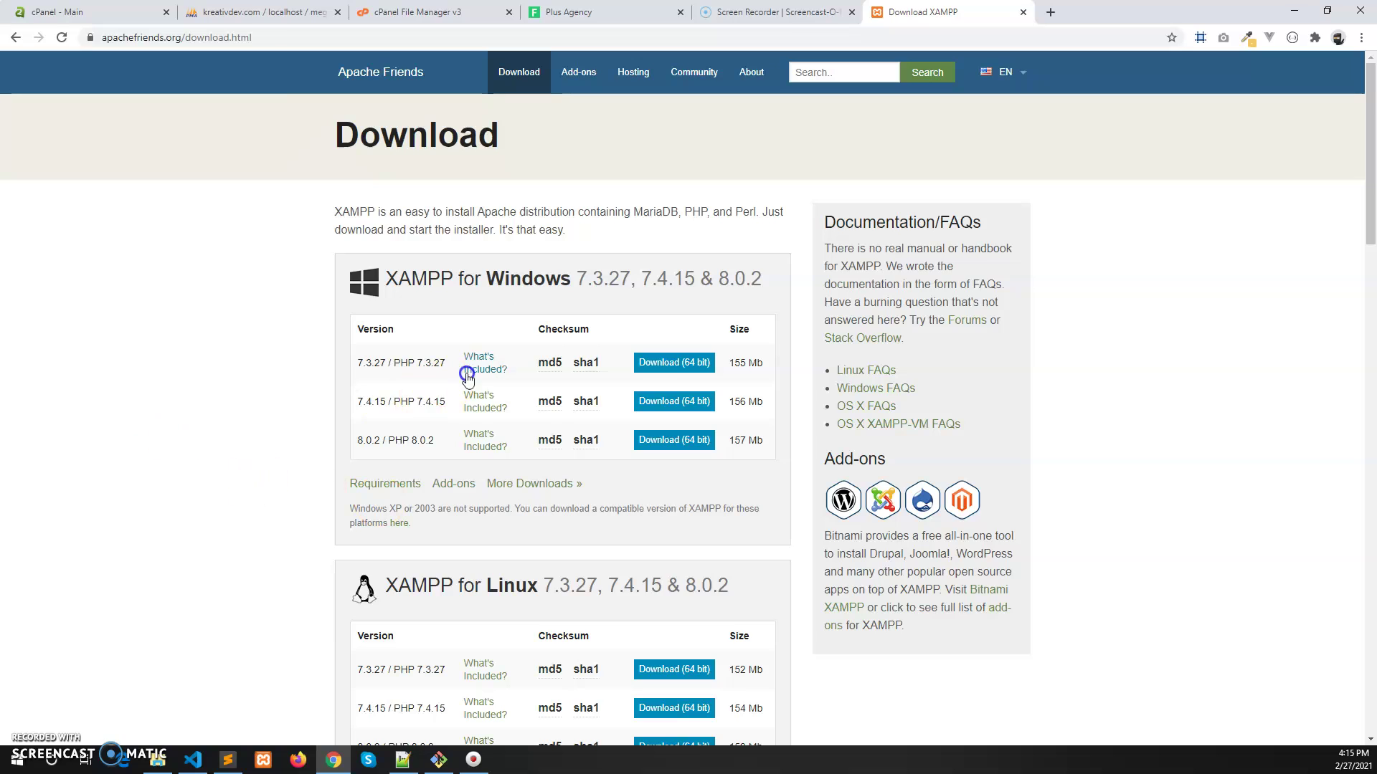
Step: Switch to File Explorer to check the xampp folder on the Codecanyon (D:) drive, and return to the browser
{"action": "left_click", "coordinate": [154, 760]}
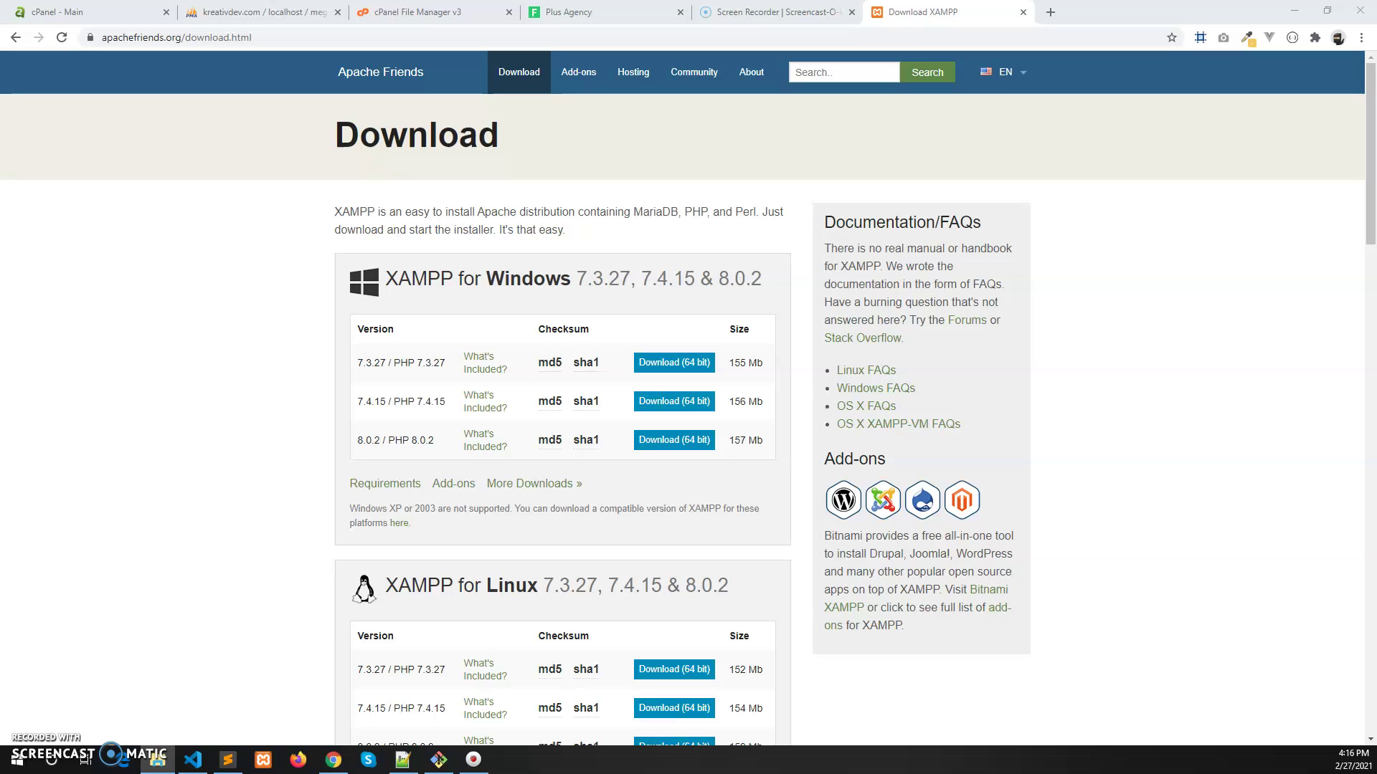
{"action": "double_click", "coordinate": [553, 172]}
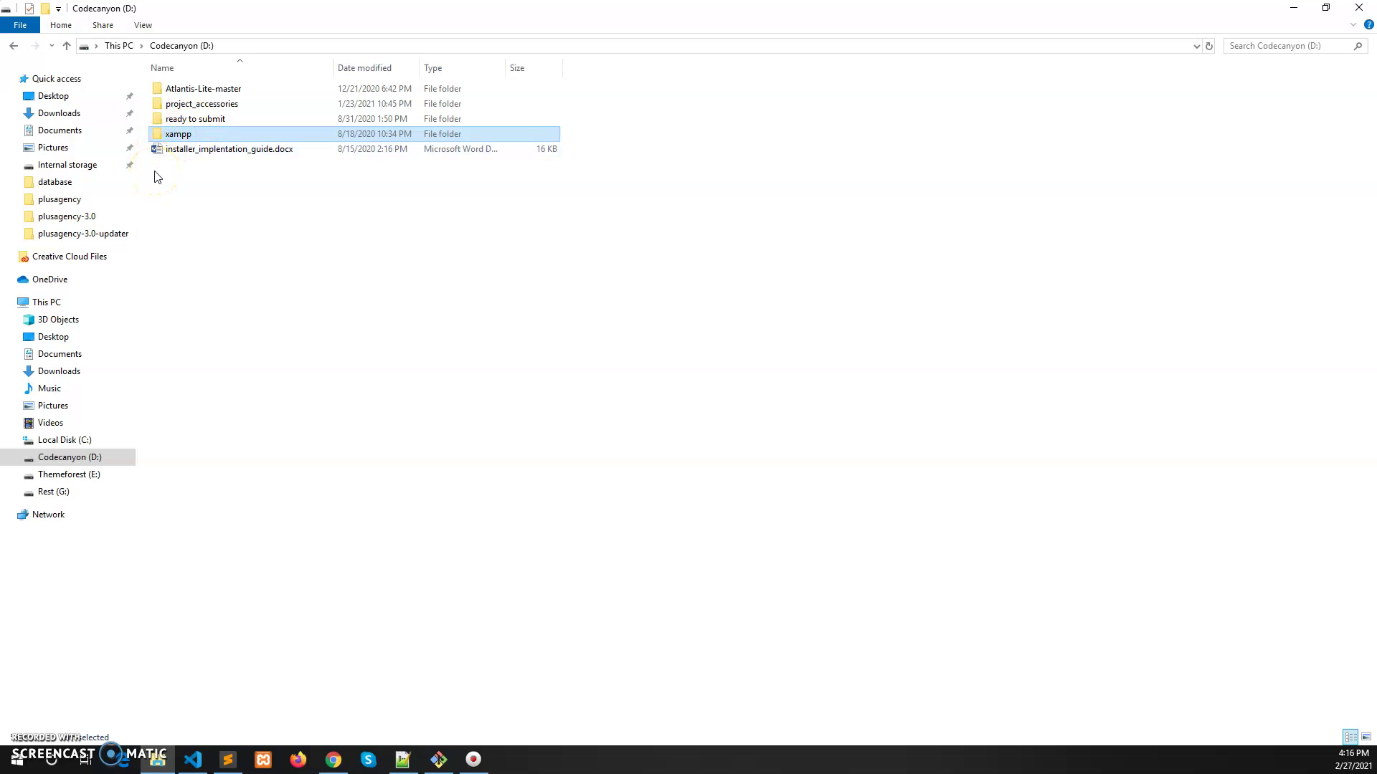
{"action": "left_click", "coordinate": [307, 297]}
{"action": "key", "text": "alt+Tab"}
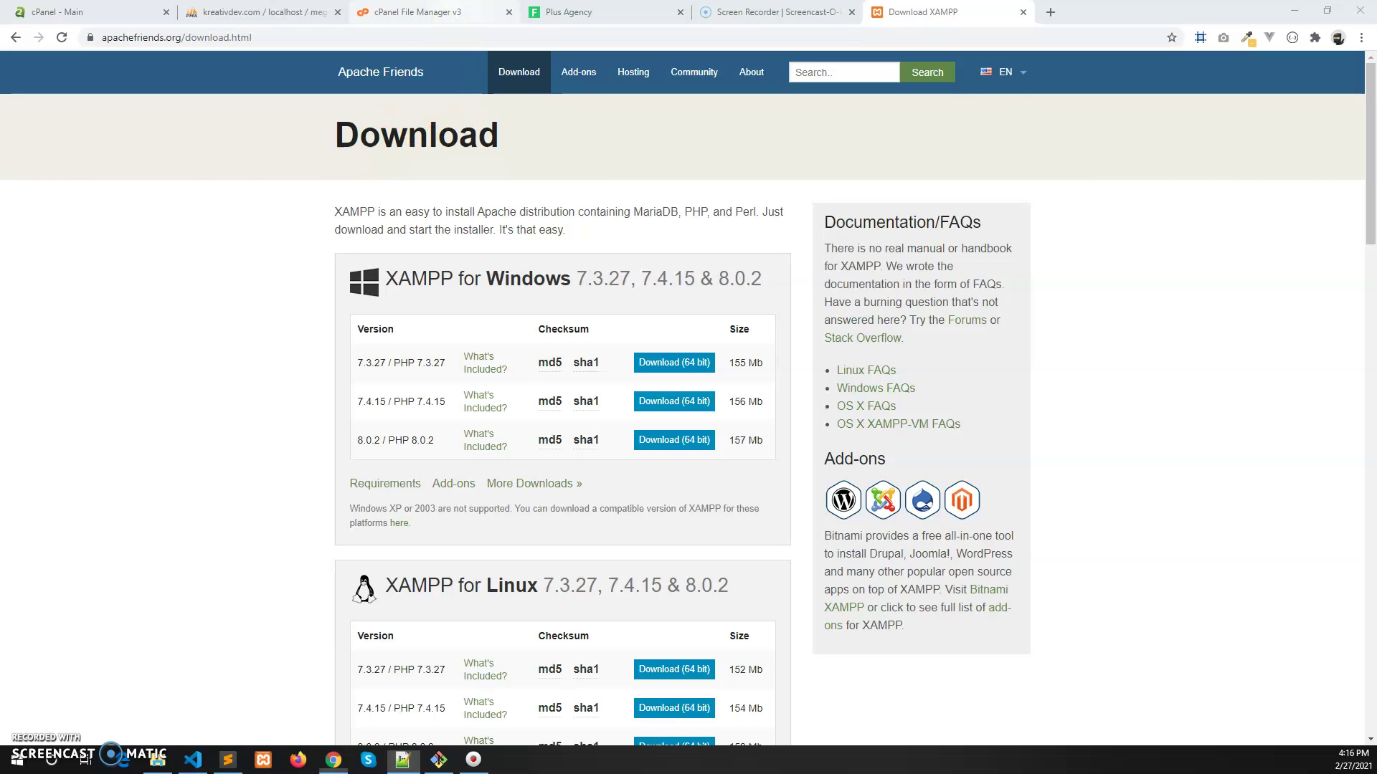
Step: Go to the public_html/test/ directory in the cPanel File Manager
{"action": "left_click", "coordinate": [441, 13]}
{"action": "double_click", "coordinate": [147, 137]}
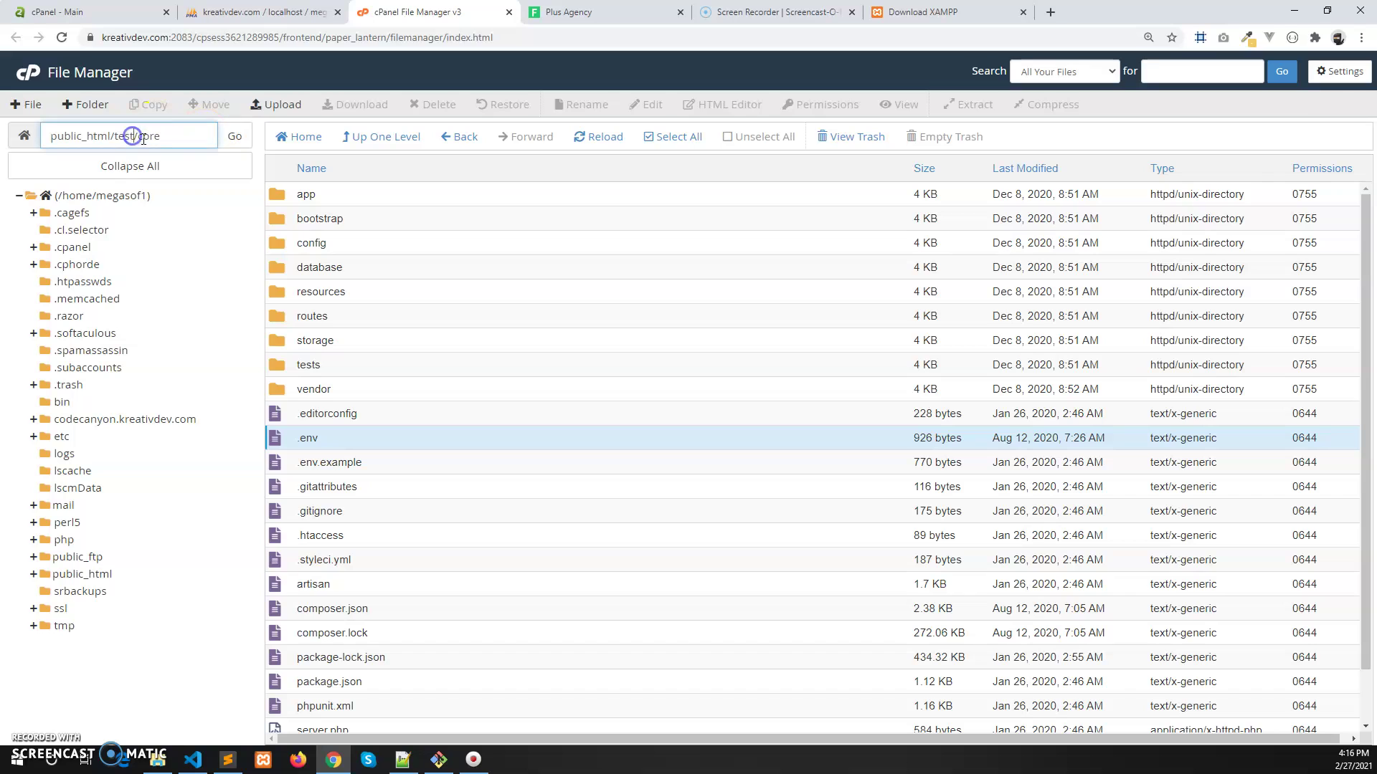
{"action": "key", "text": "BackSpace"}
{"action": "left_click", "coordinate": [234, 136]}
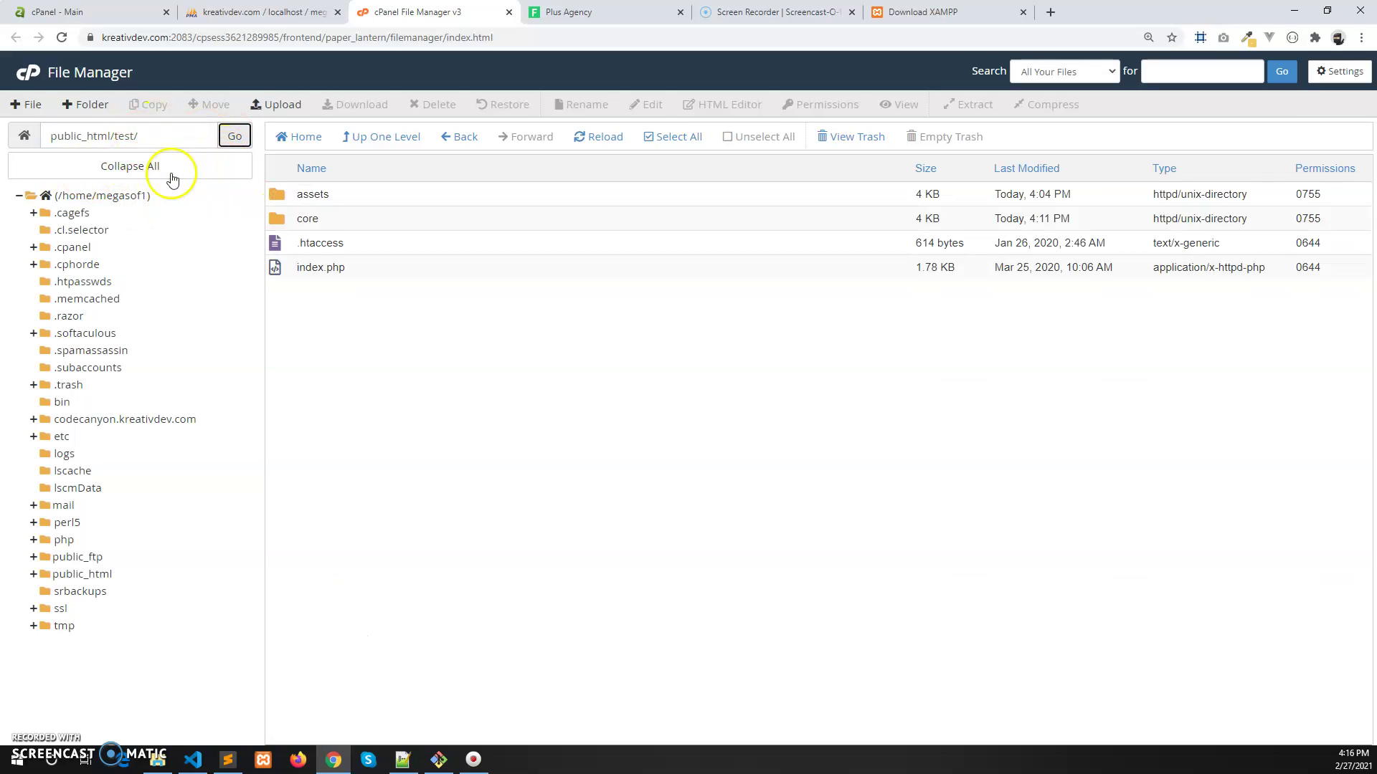
Step: View the live site at kreativdev.com/test/ and look through its home page
{"action": "left_click", "coordinate": [563, 12]}
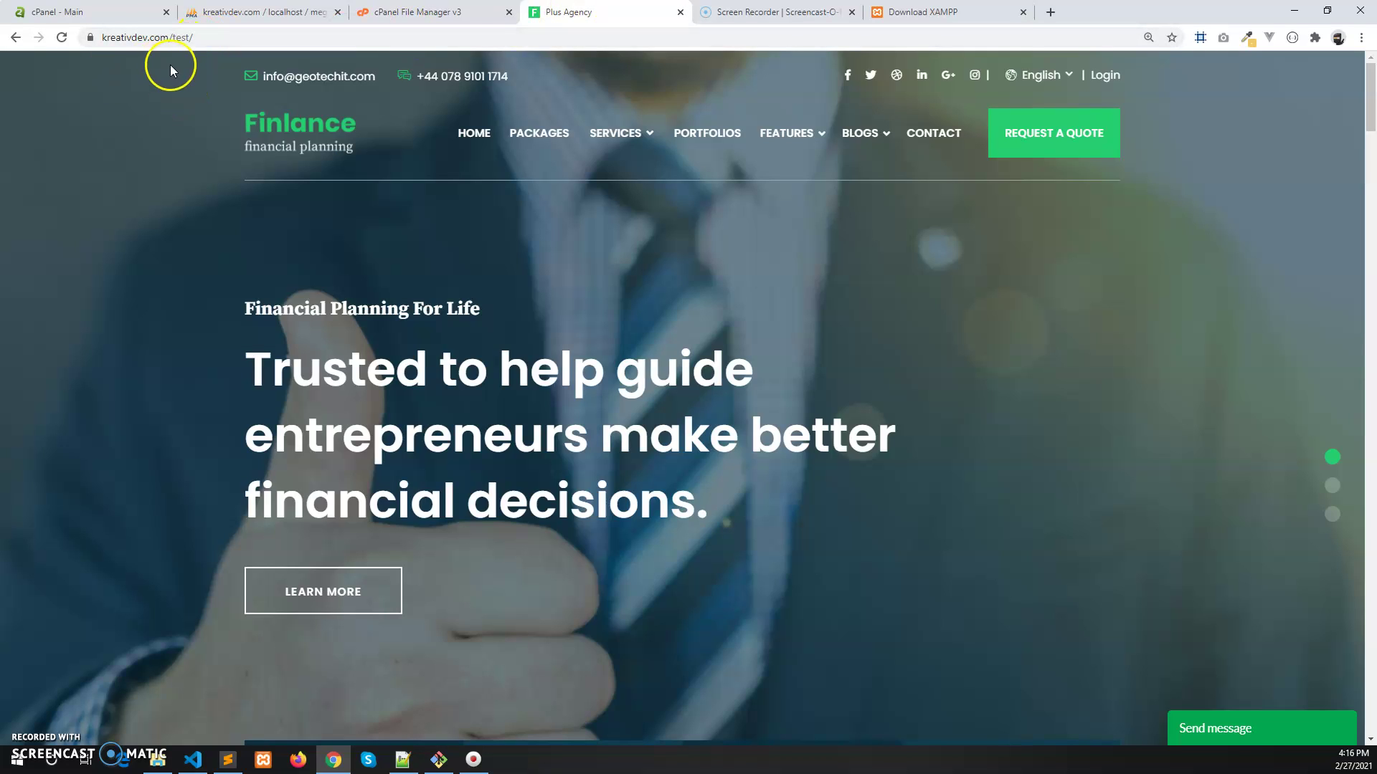
{"action": "left_click", "coordinate": [147, 38]}
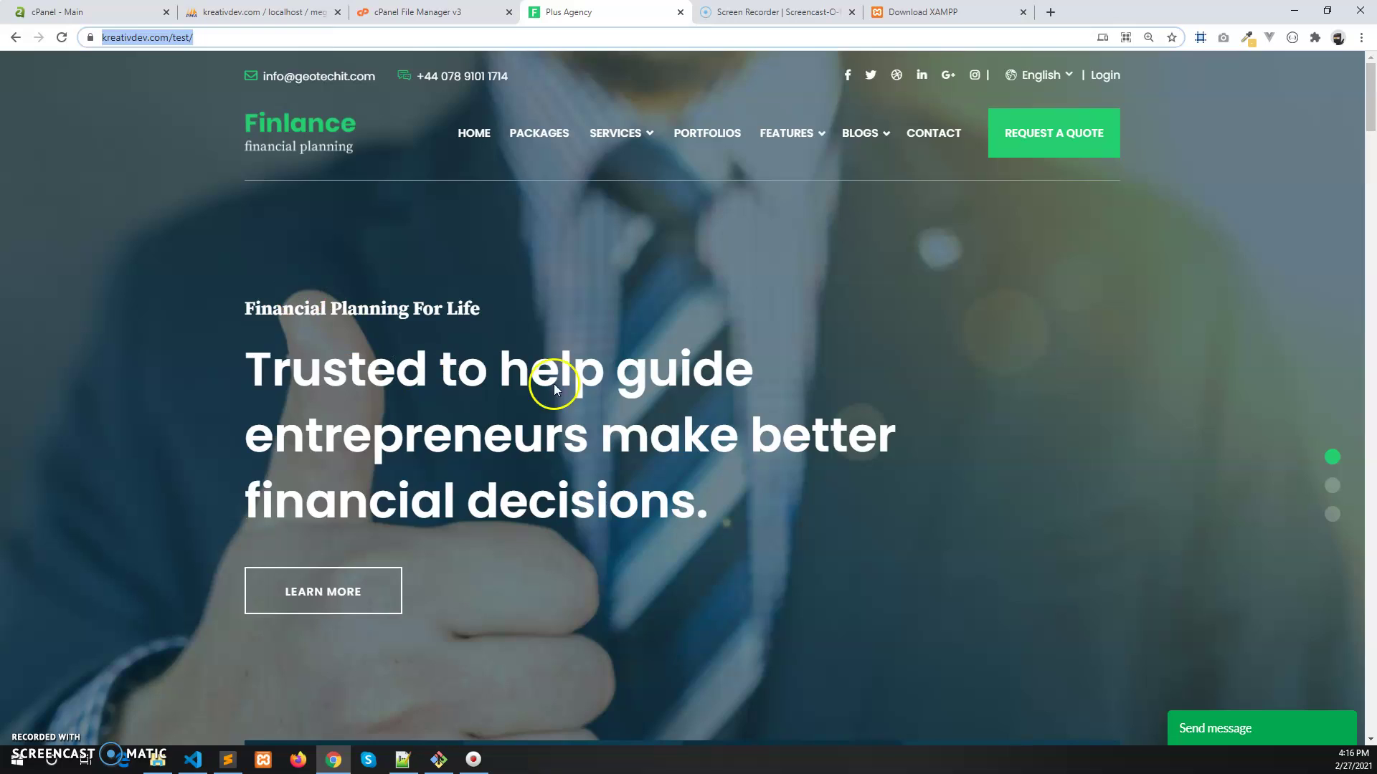
{"action": "scroll", "coordinate": [693, 411], "scroll_direction": "down", "scroll_amount": 8}
{"action": "scroll", "coordinate": [692, 411], "scroll_direction": "down", "scroll_amount": 6}
{"action": "scroll", "coordinate": [678, 420], "scroll_direction": "up", "scroll_amount": 14}
Step: Compress assets, core, .htaccess and index.php in public_html/test/ into the archive assets.zip
{"action": "left_click", "coordinate": [480, 15]}
{"action": "left_click", "coordinate": [333, 192]}
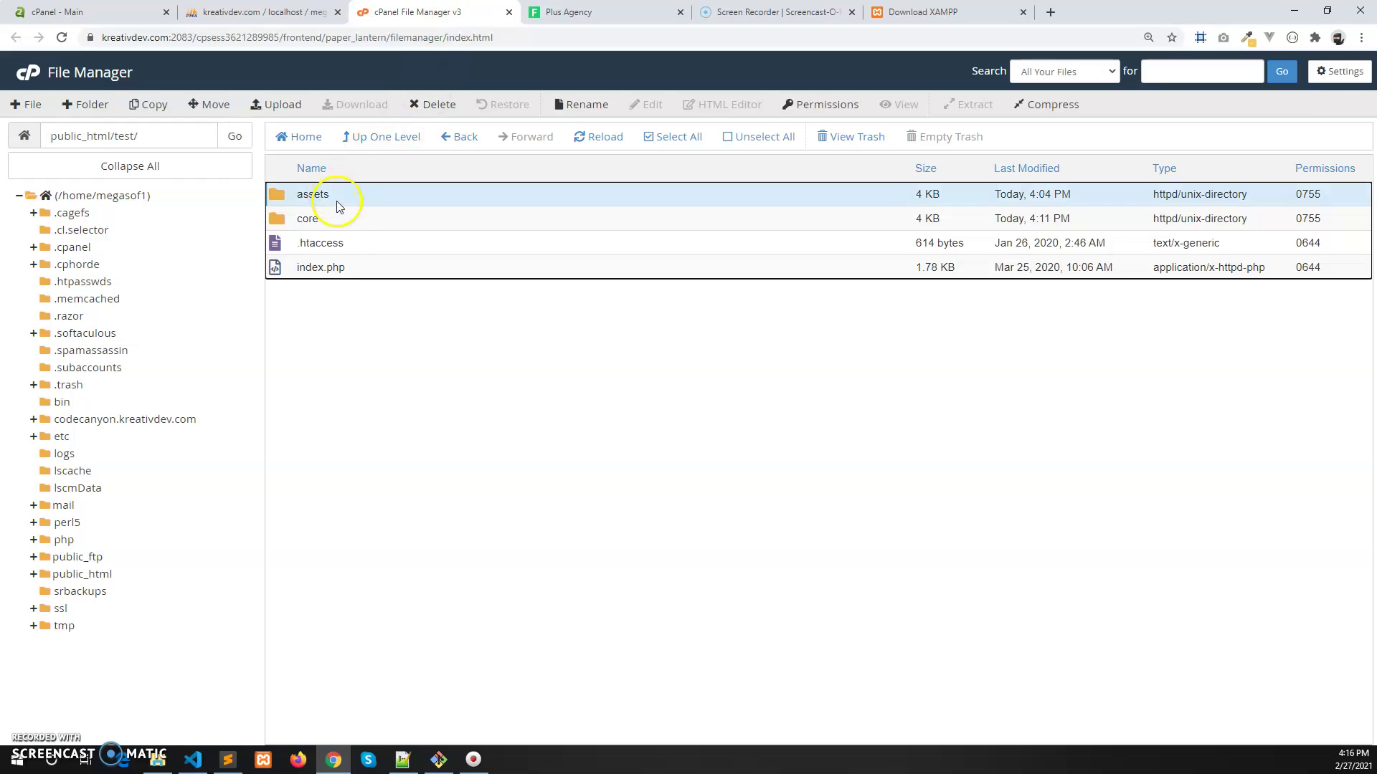
{"action": "left_click", "coordinate": [342, 264], "text": "shift"}
{"action": "right_click", "coordinate": [390, 271]}
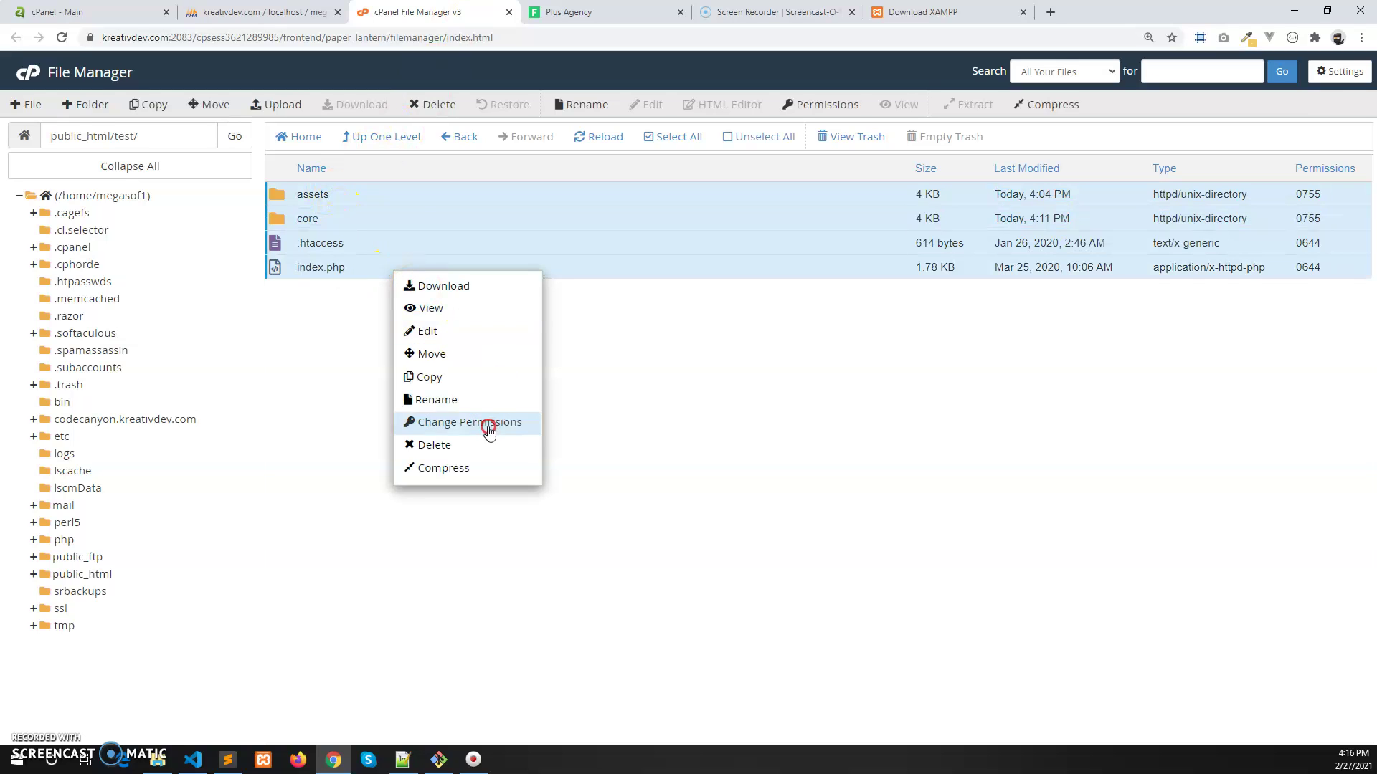
{"action": "left_click", "coordinate": [458, 468]}
{"action": "left_click", "coordinate": [547, 324]}
{"action": "left_click", "coordinate": [768, 520]}
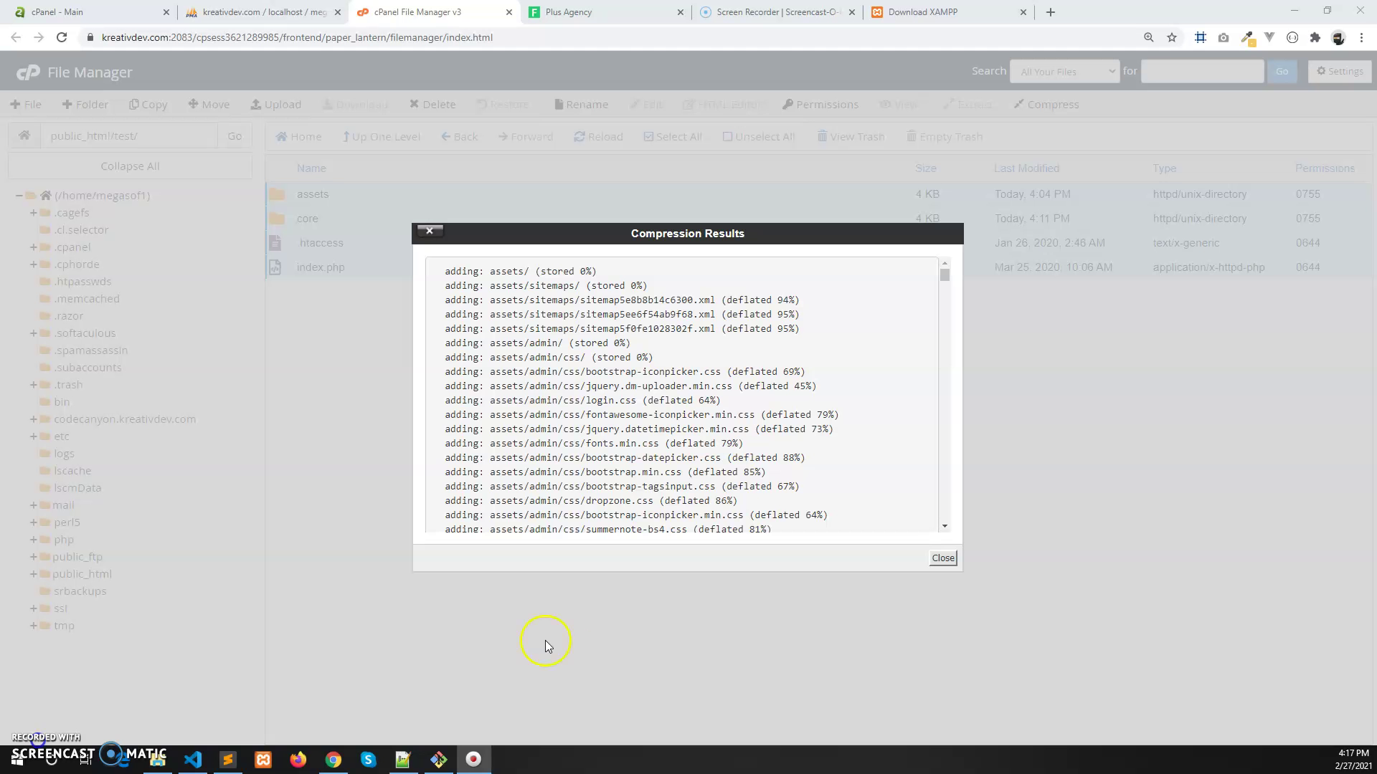
{"action": "left_click", "coordinate": [944, 559]}
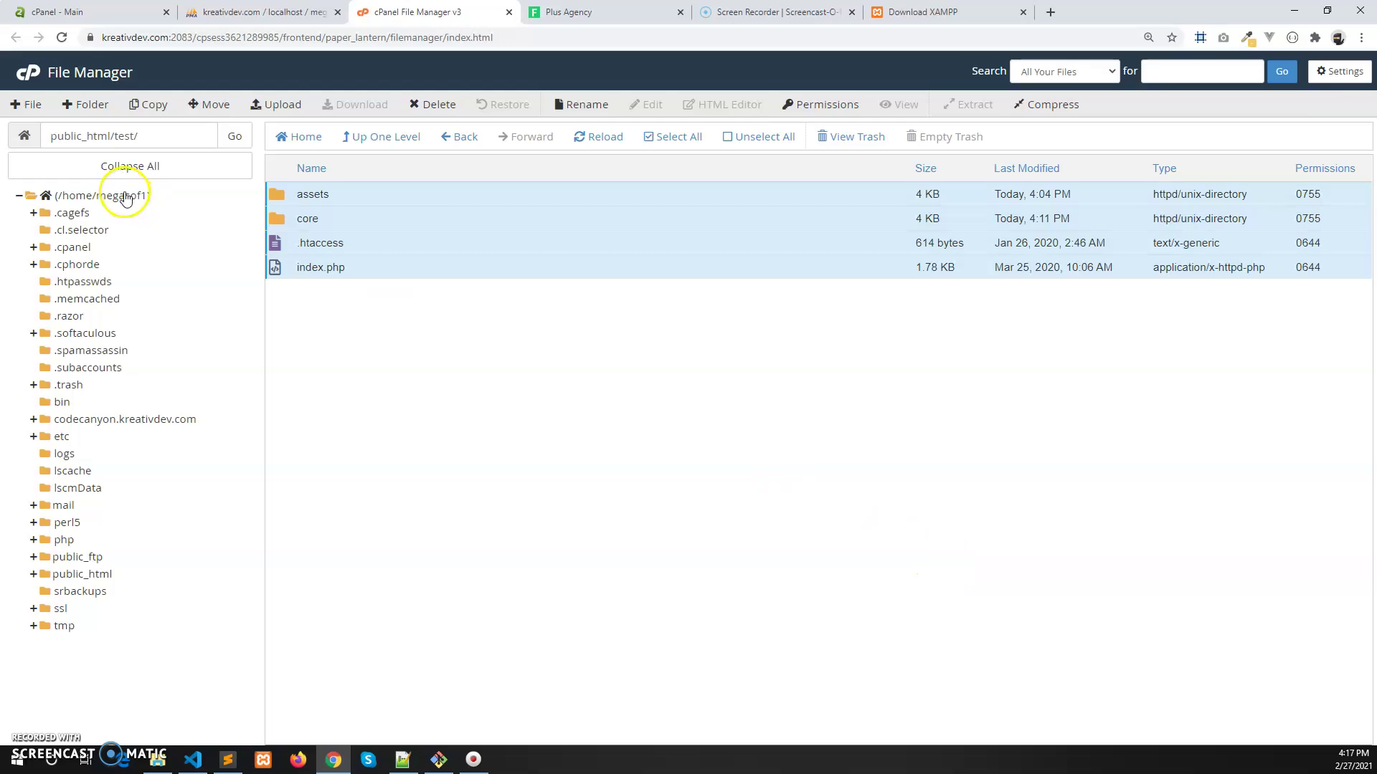
Step: Refresh the public_html/test/ listing and download assets.zip to the local computer
{"action": "left_click", "coordinate": [242, 141]}
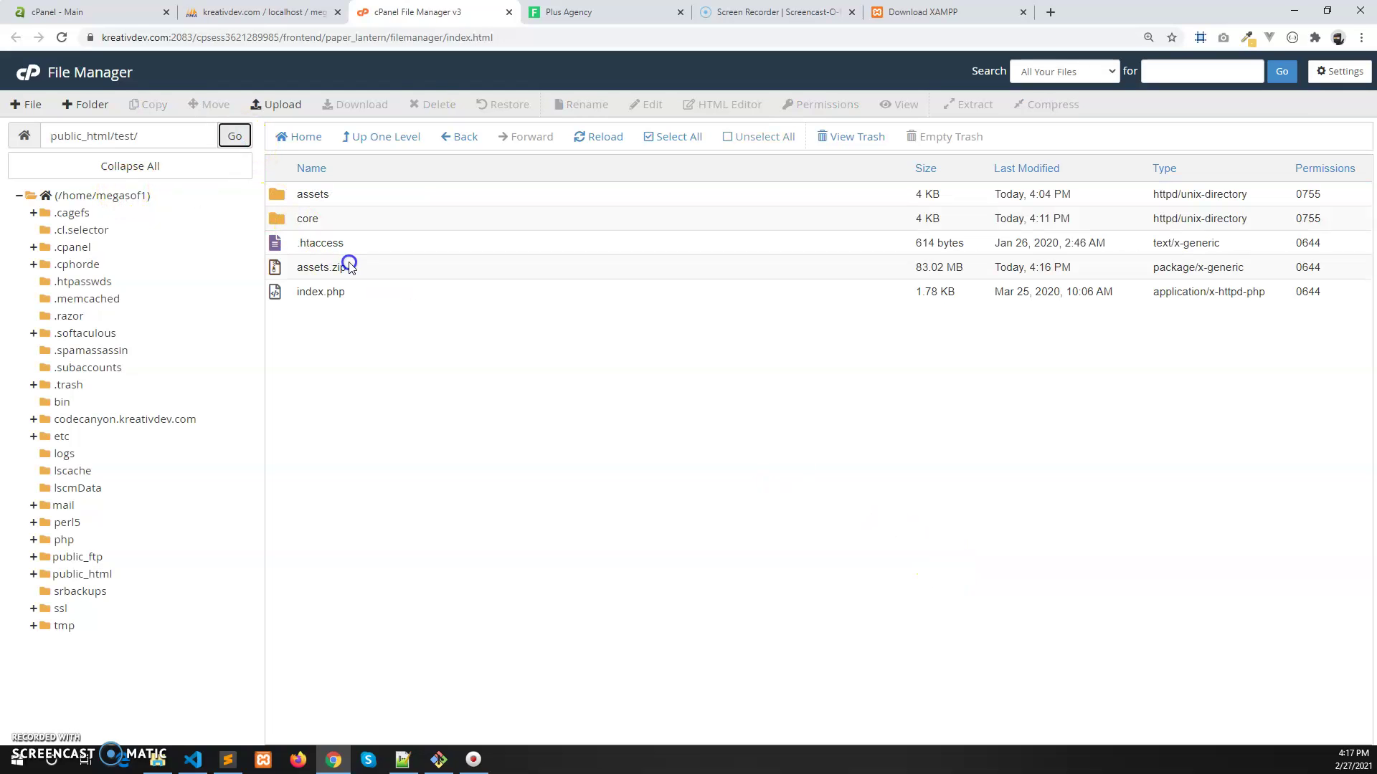
{"action": "left_click", "coordinate": [350, 267]}
{"action": "right_click", "coordinate": [350, 267]}
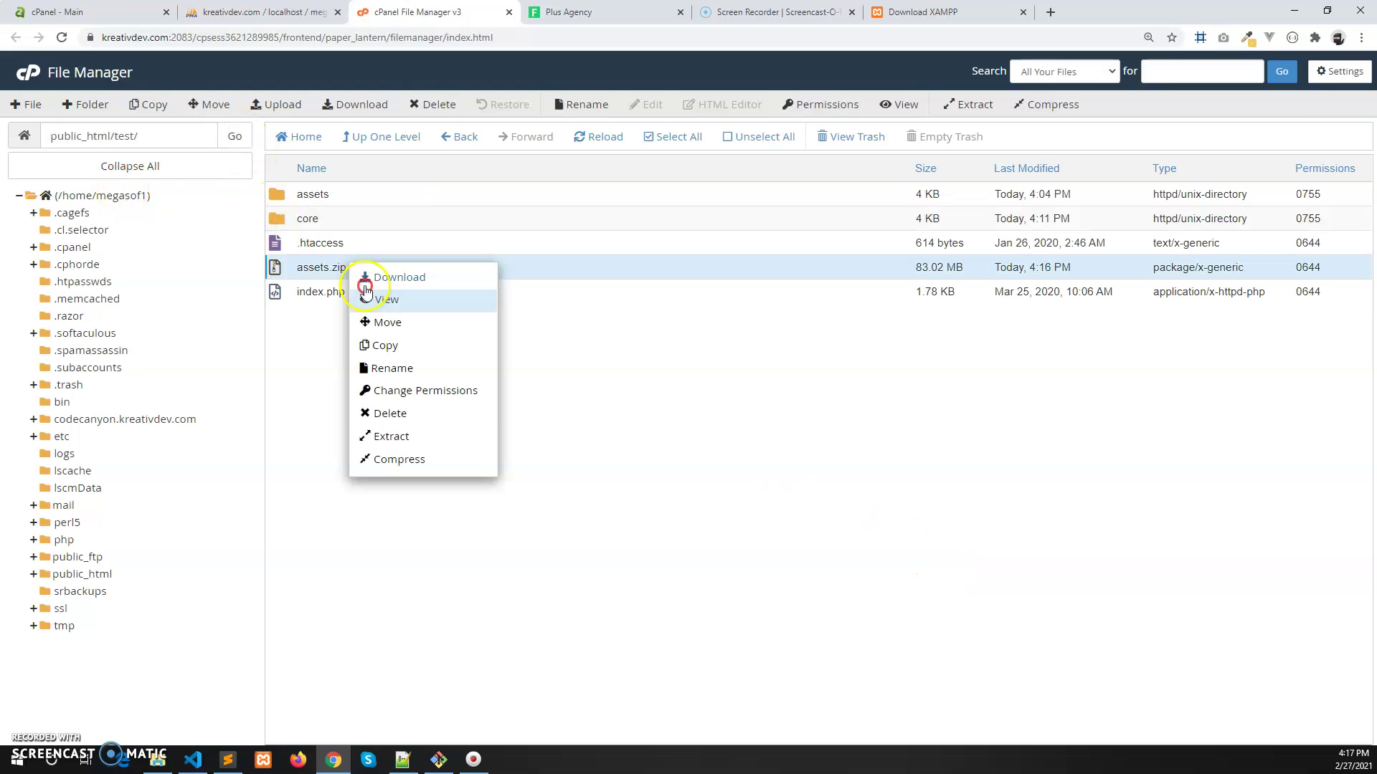
{"action": "left_click", "coordinate": [419, 285]}
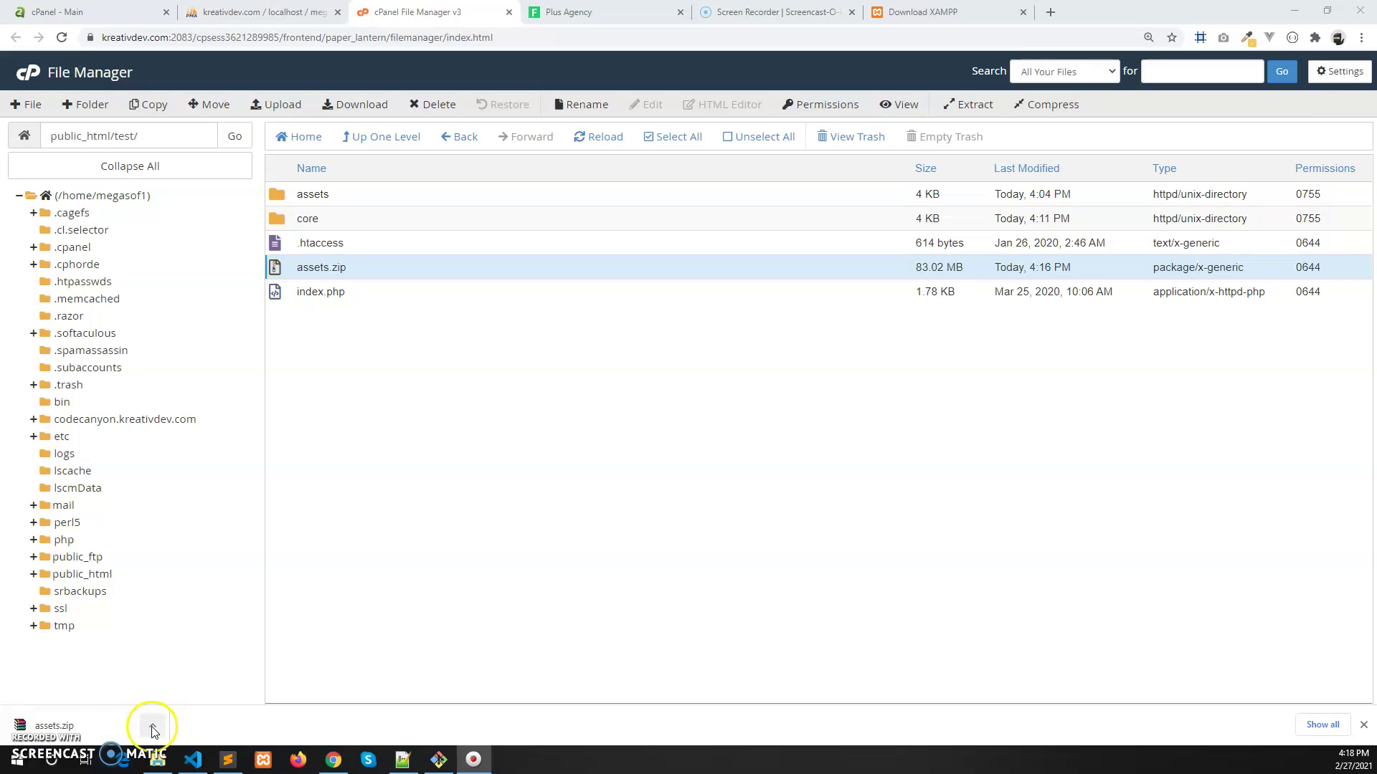
Step: Show the downloaded assets.zip in its local folder and cut it for moving
{"action": "left_click", "coordinate": [152, 727]}
{"action": "left_click", "coordinate": [188, 676]}
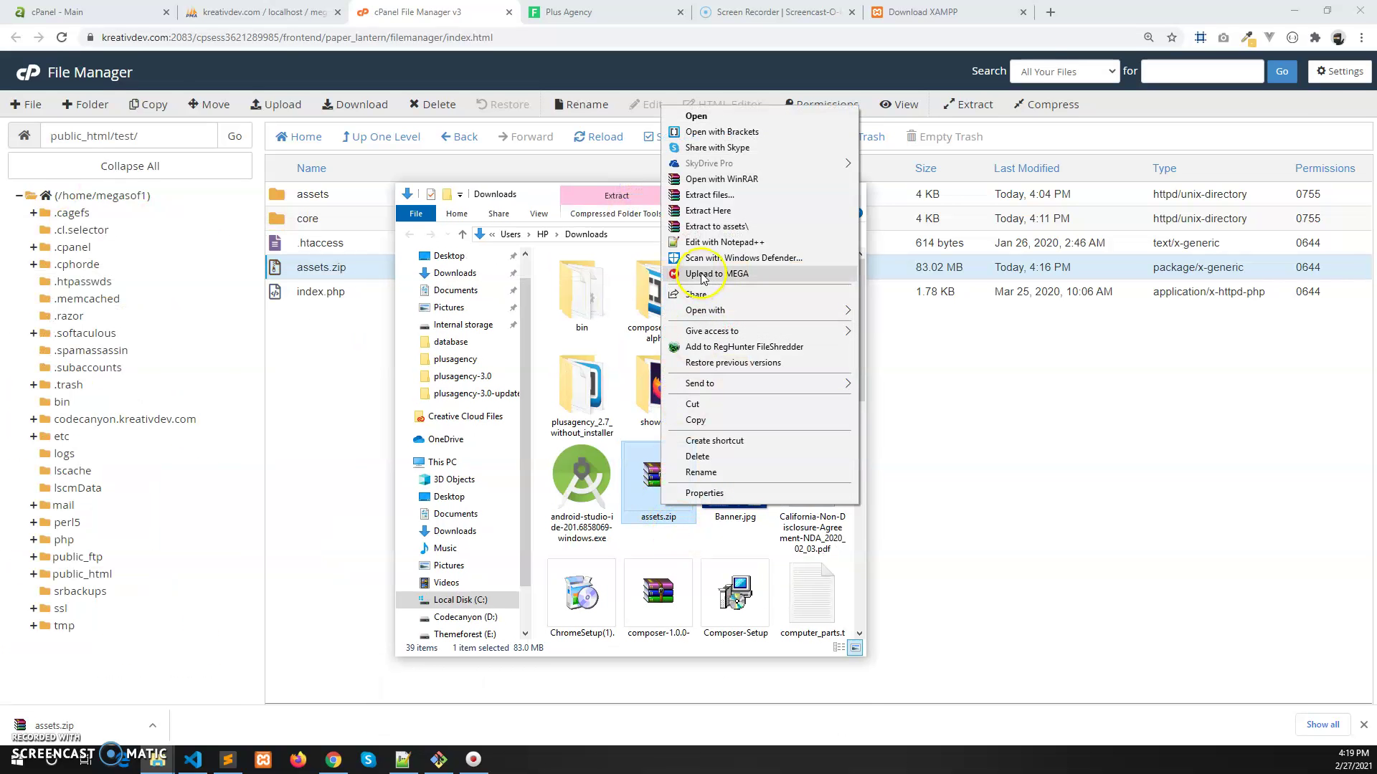
{"action": "left_click", "coordinate": [694, 404]}
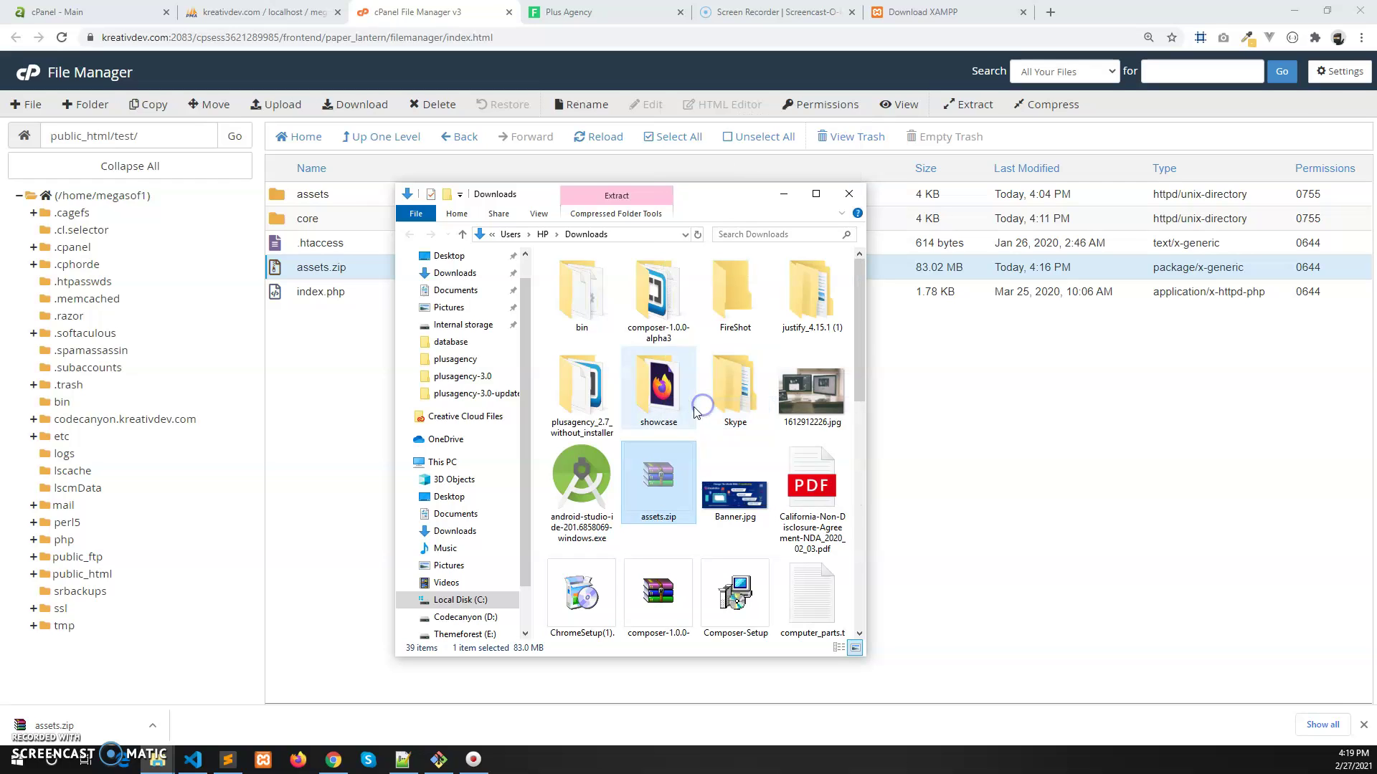
Step: Open the htdocs folder inside xampp on the Codecanyon (D:) drive
{"action": "scroll", "coordinate": [430, 530], "scroll_direction": "down", "scroll_amount": 1}
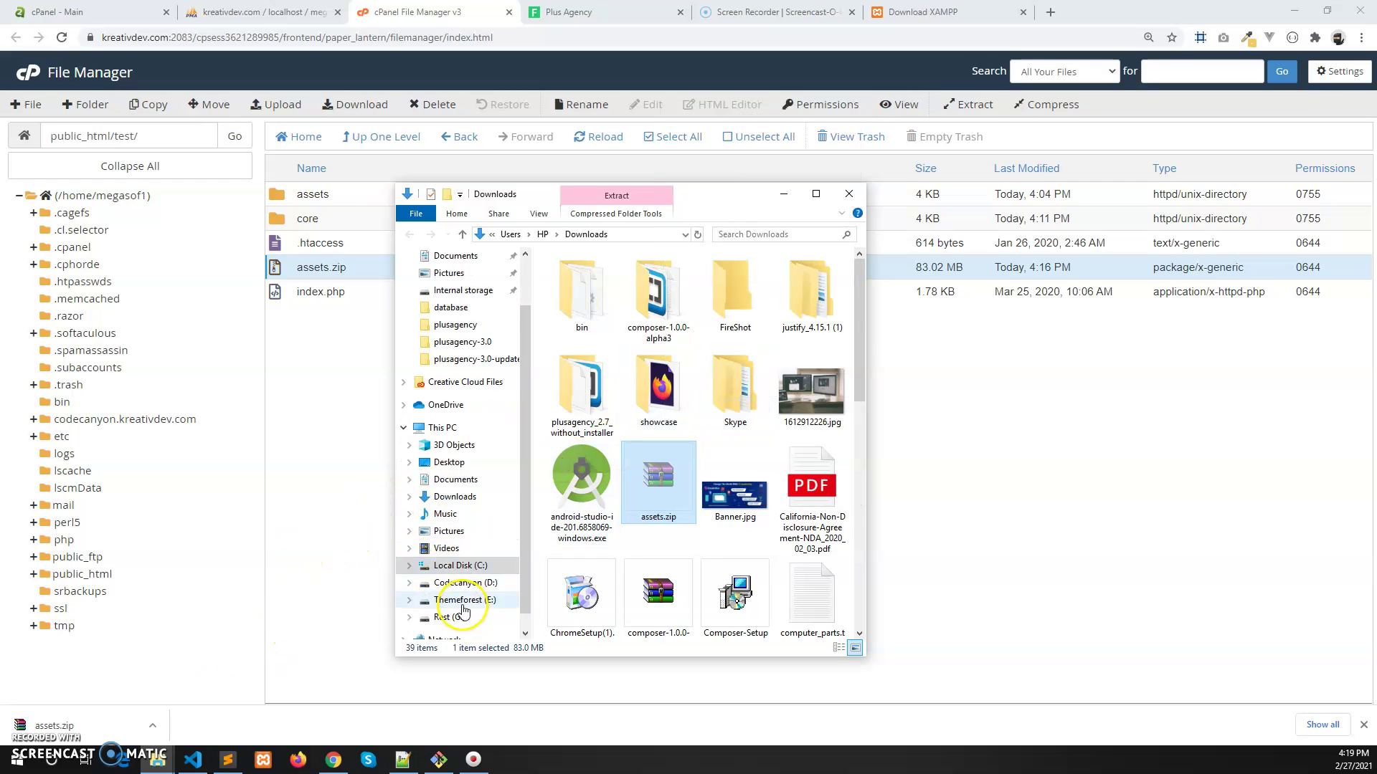
{"action": "left_click", "coordinate": [462, 582]}
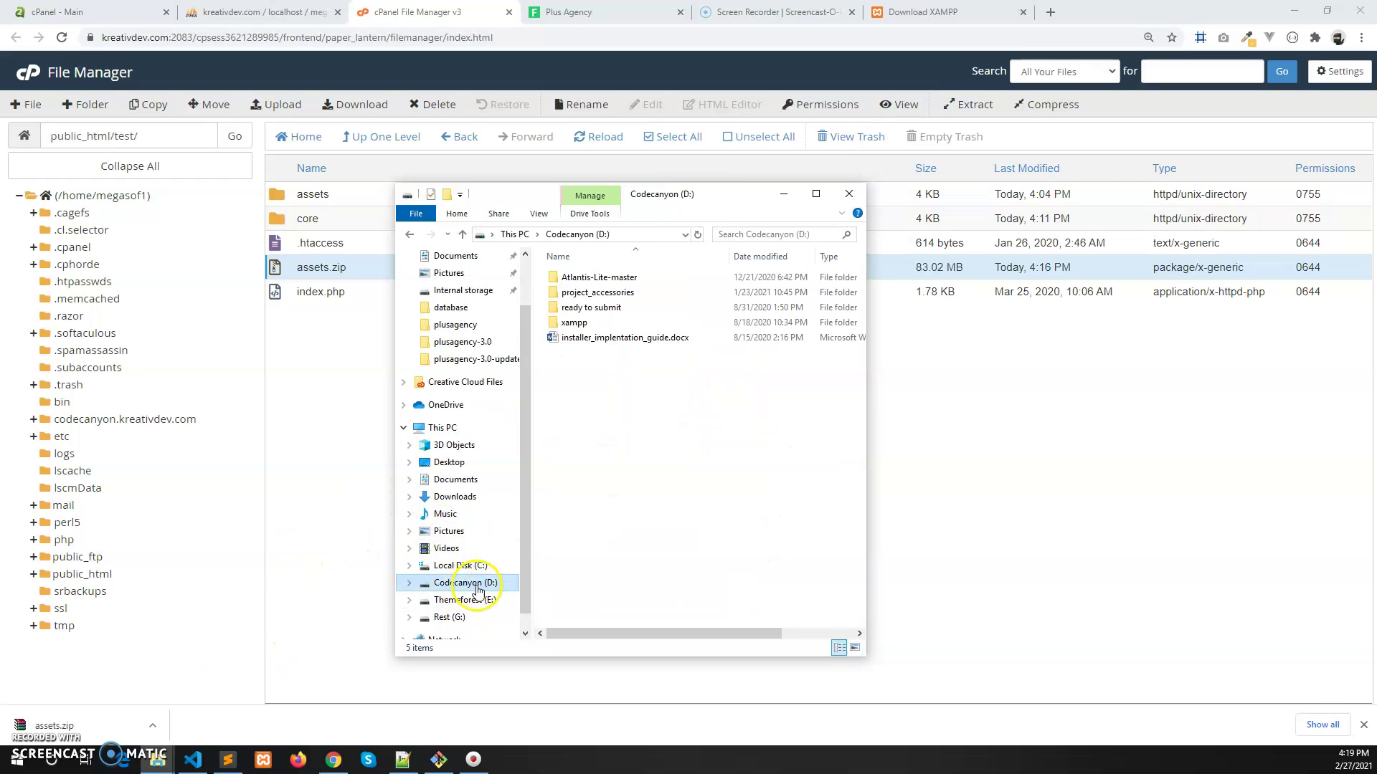
{"action": "double_click", "coordinate": [576, 324]}
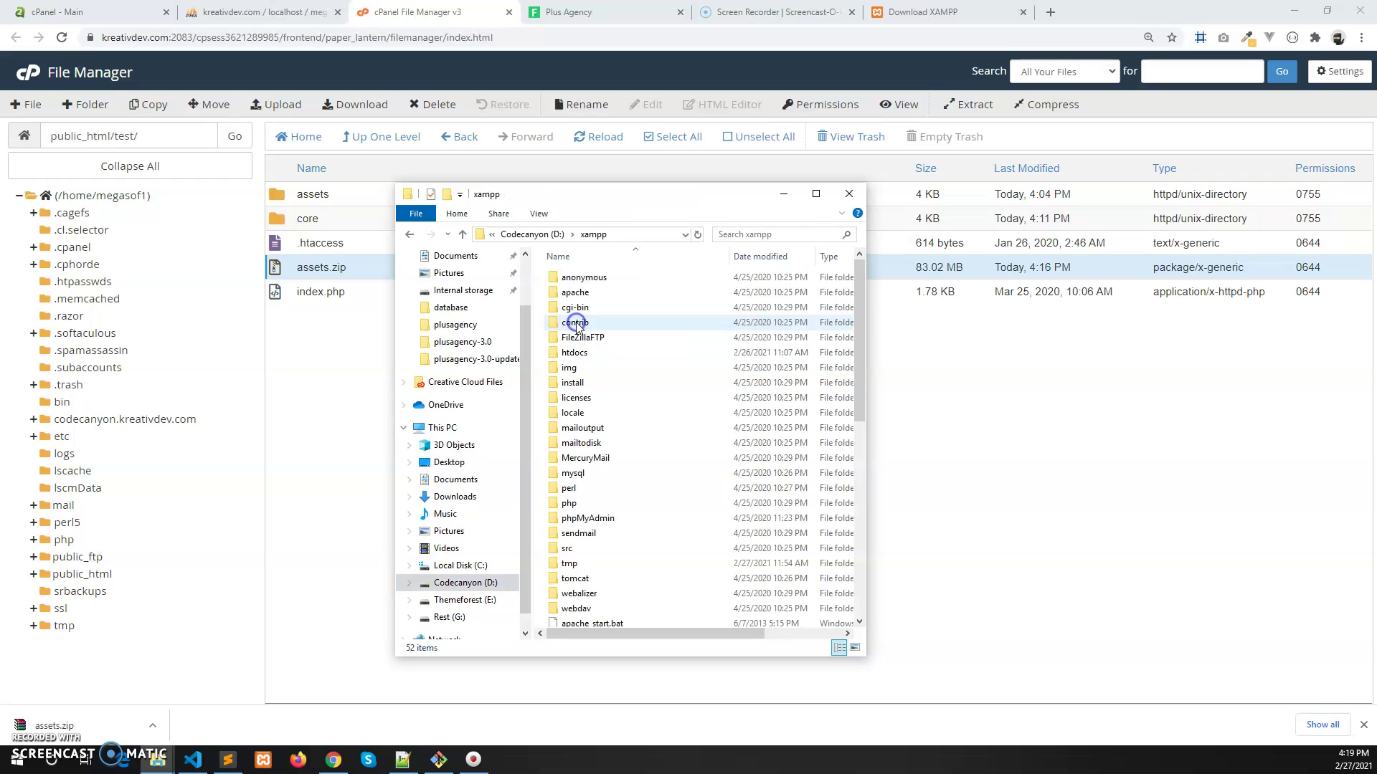
{"action": "double_click", "coordinate": [595, 352]}
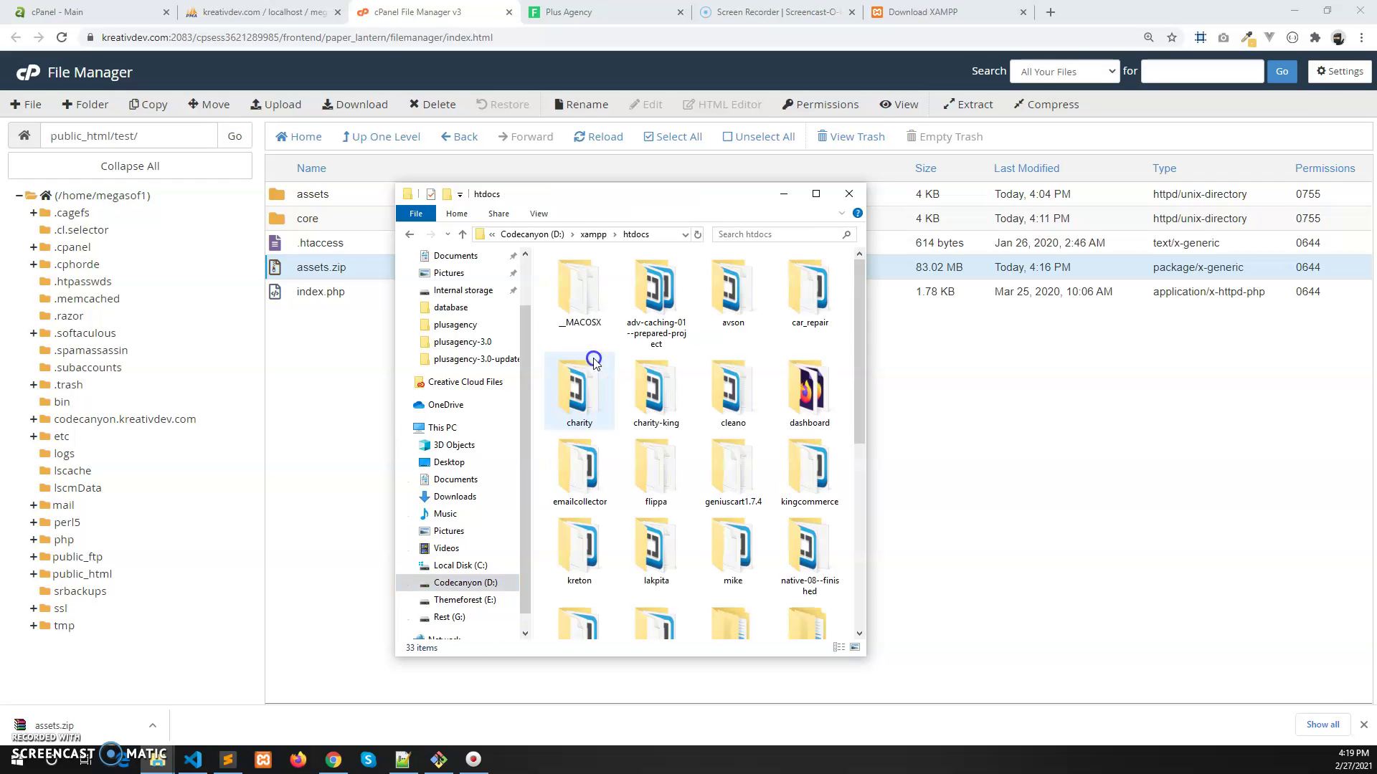
Step: Create a folder named test in htdocs and paste assets.zip into it
{"action": "scroll", "coordinate": [692, 579], "scroll_direction": "down", "scroll_amount": 3}
{"action": "right_click", "coordinate": [683, 608]}
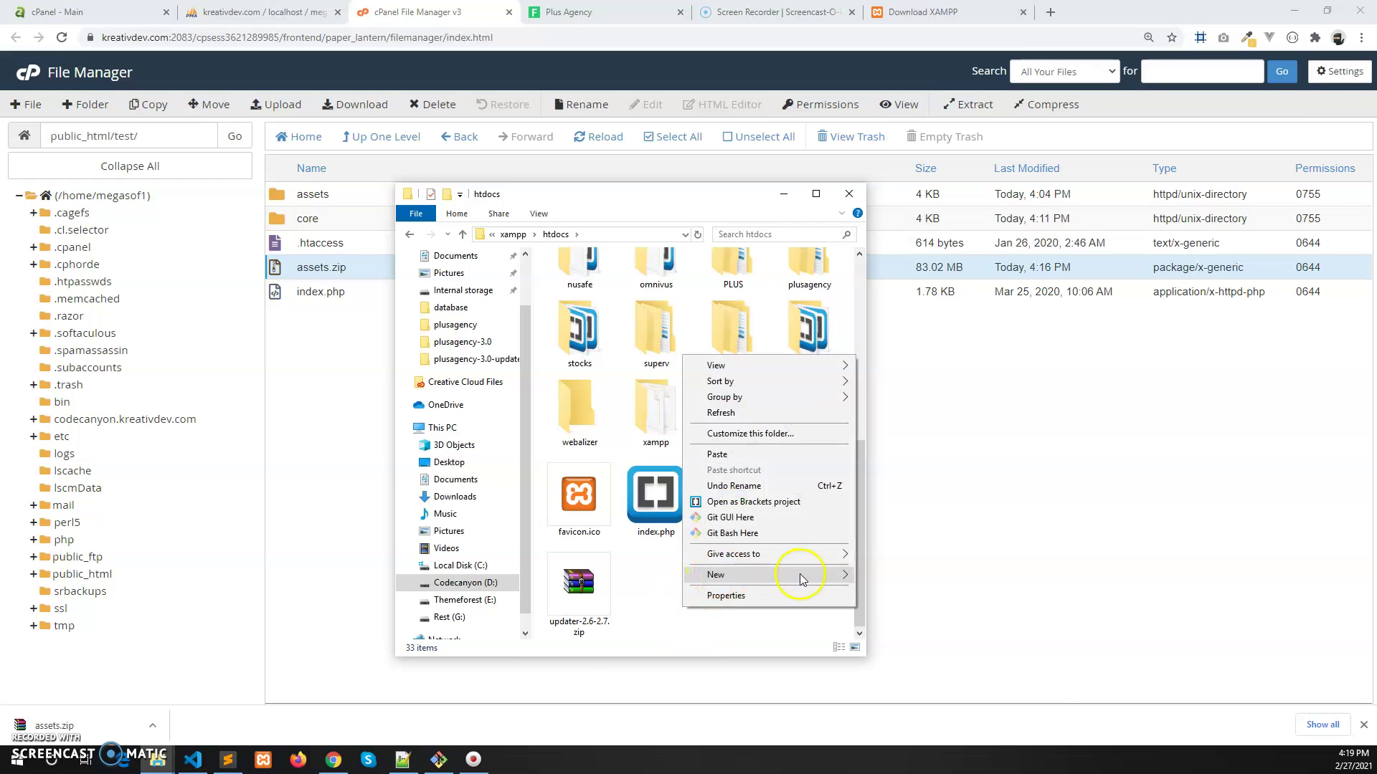
{"action": "mouse_move", "coordinate": [802, 580]}
{"action": "left_click", "coordinate": [876, 573]}
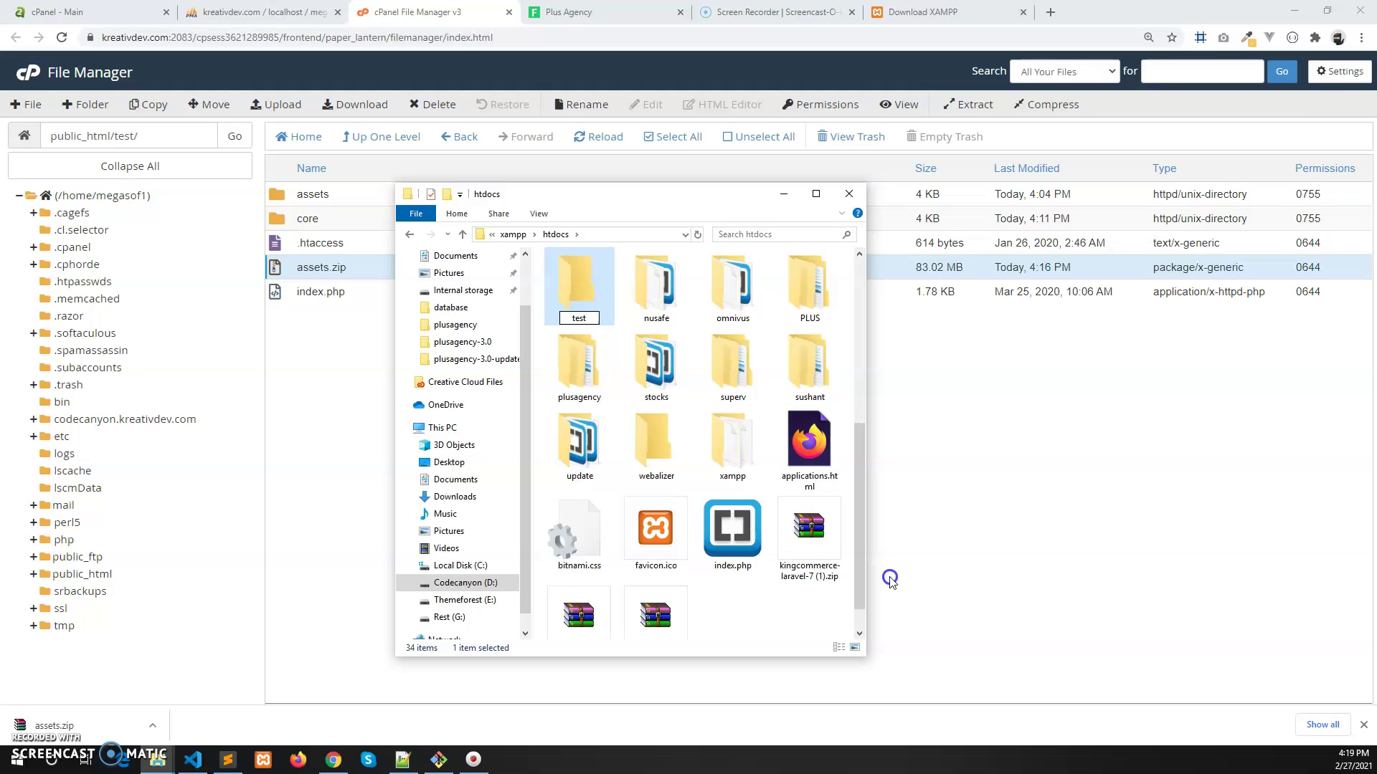
{"action": "key", "text": "Return"}
{"action": "key", "text": "Return"}
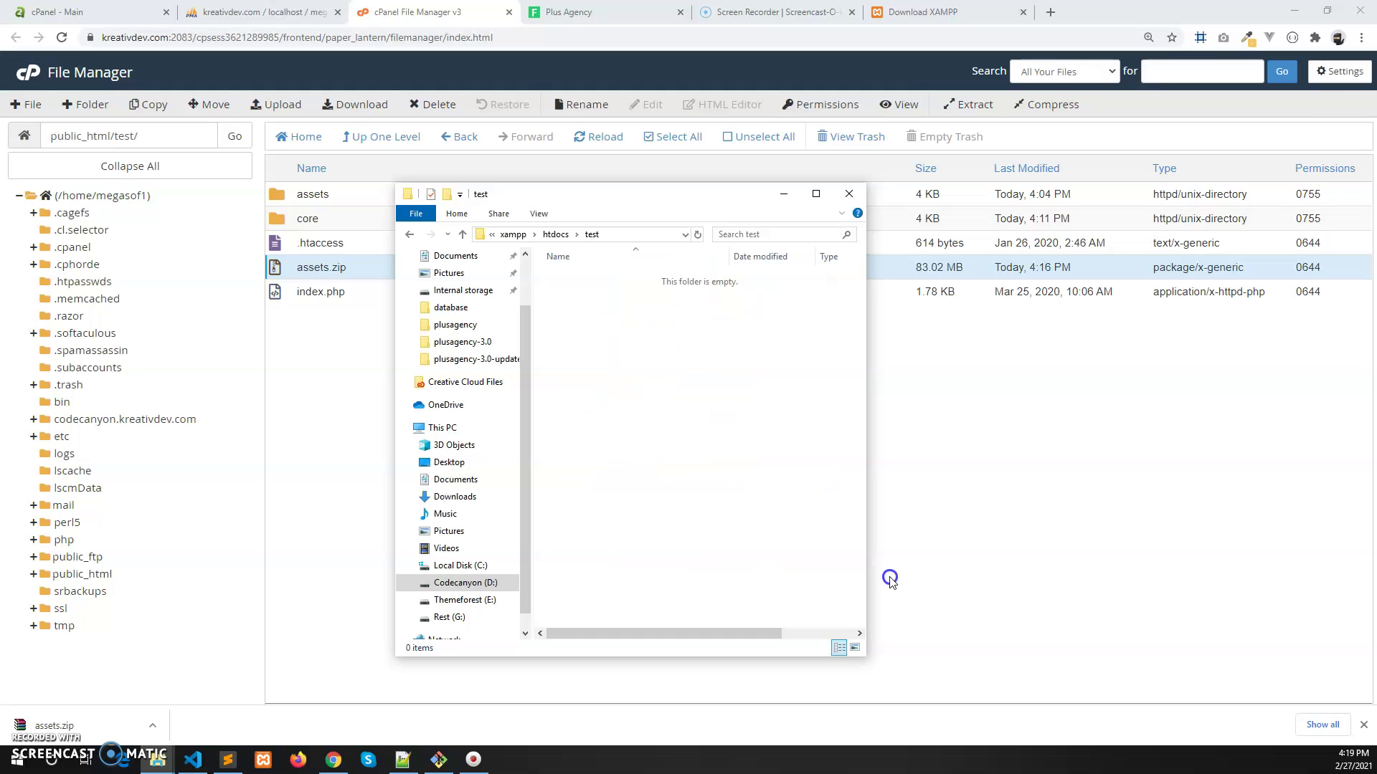
{"action": "key", "text": "ctrl+v"}
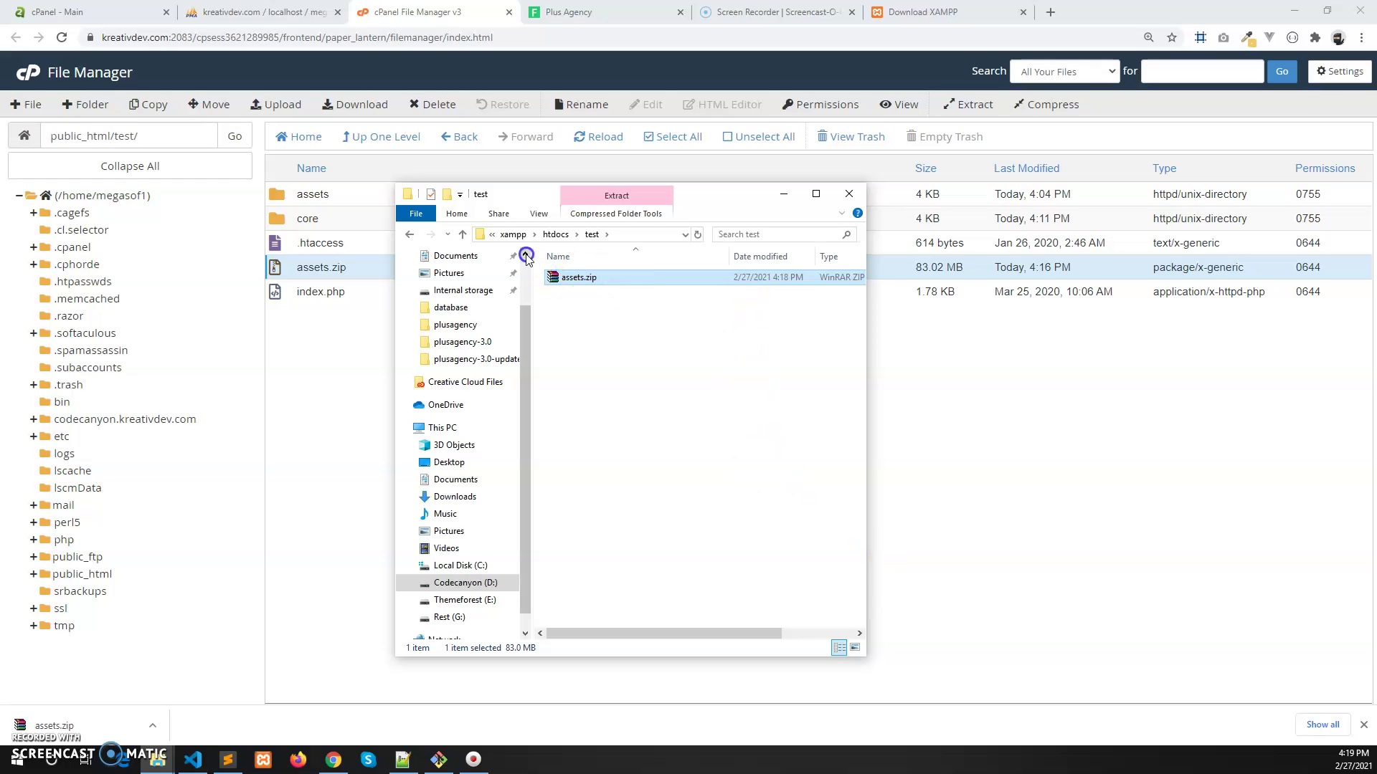
Step: Extract assets.zip directly into the test folder and delete the archive
{"action": "right_click", "coordinate": [613, 278]}
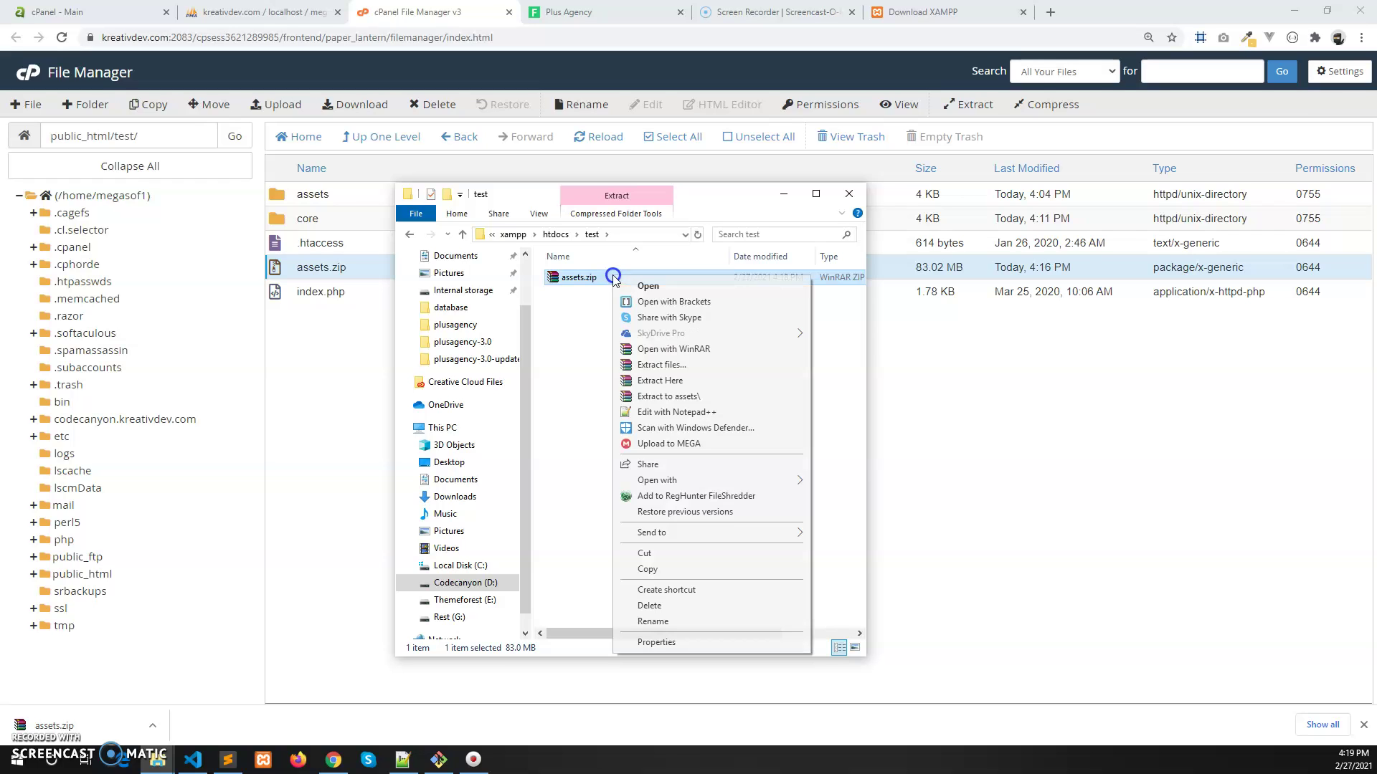
{"action": "left_click", "coordinate": [678, 380]}
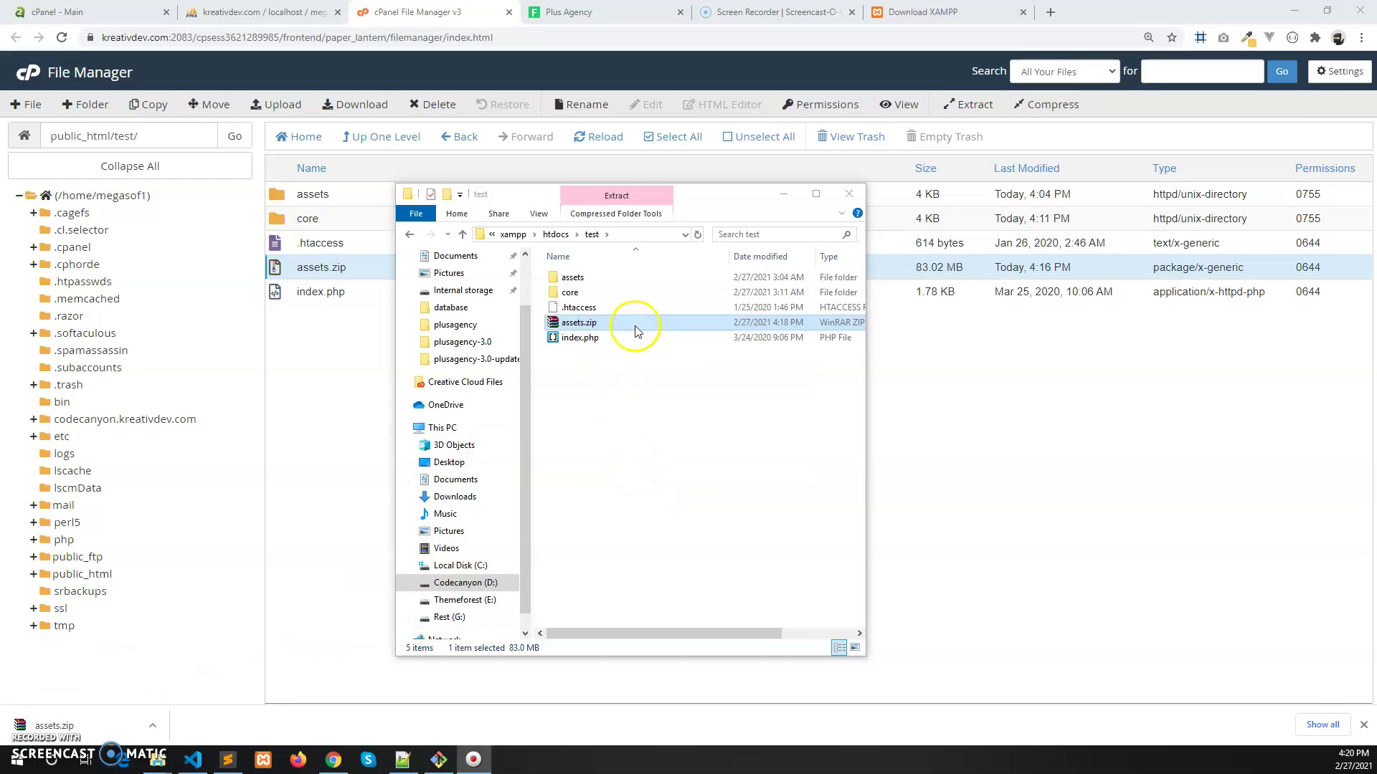
{"action": "right_click", "coordinate": [628, 328]}
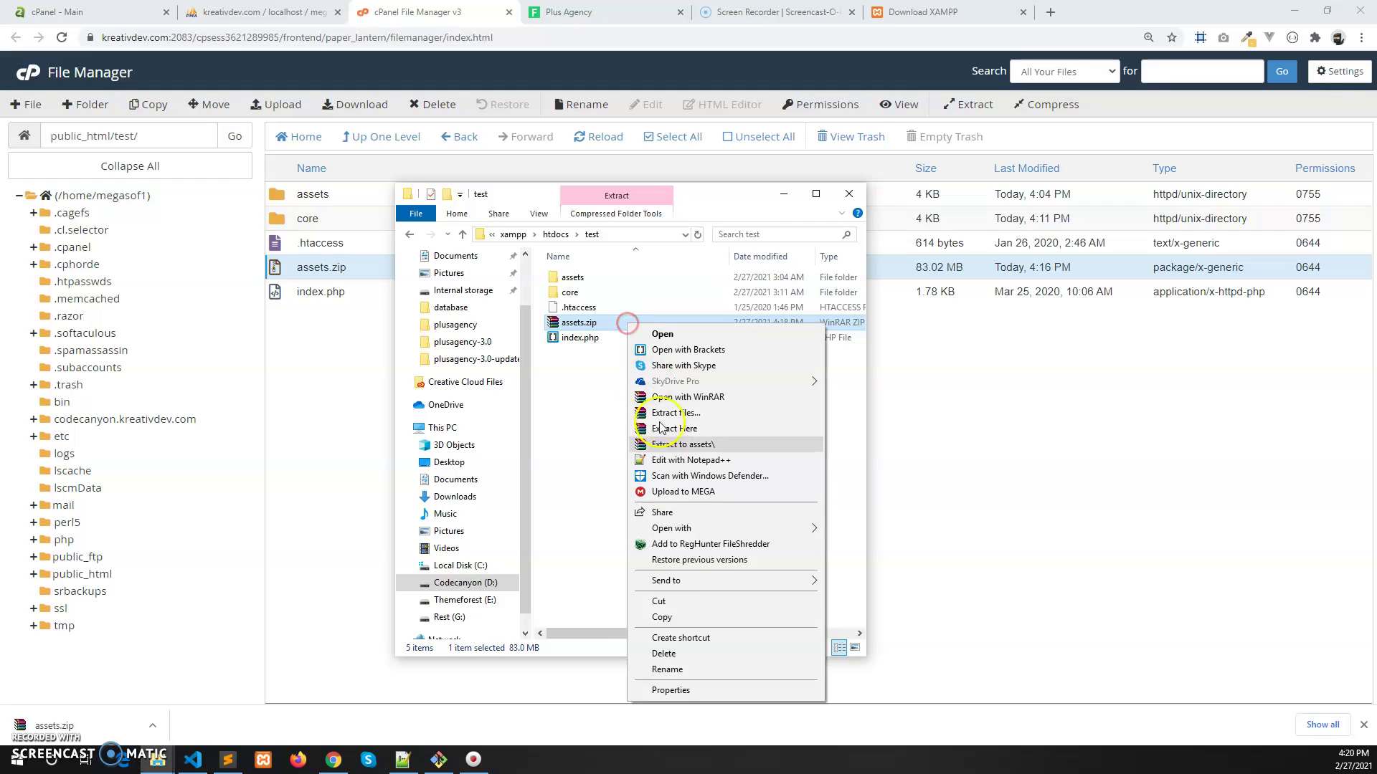
{"action": "left_click", "coordinate": [674, 654]}
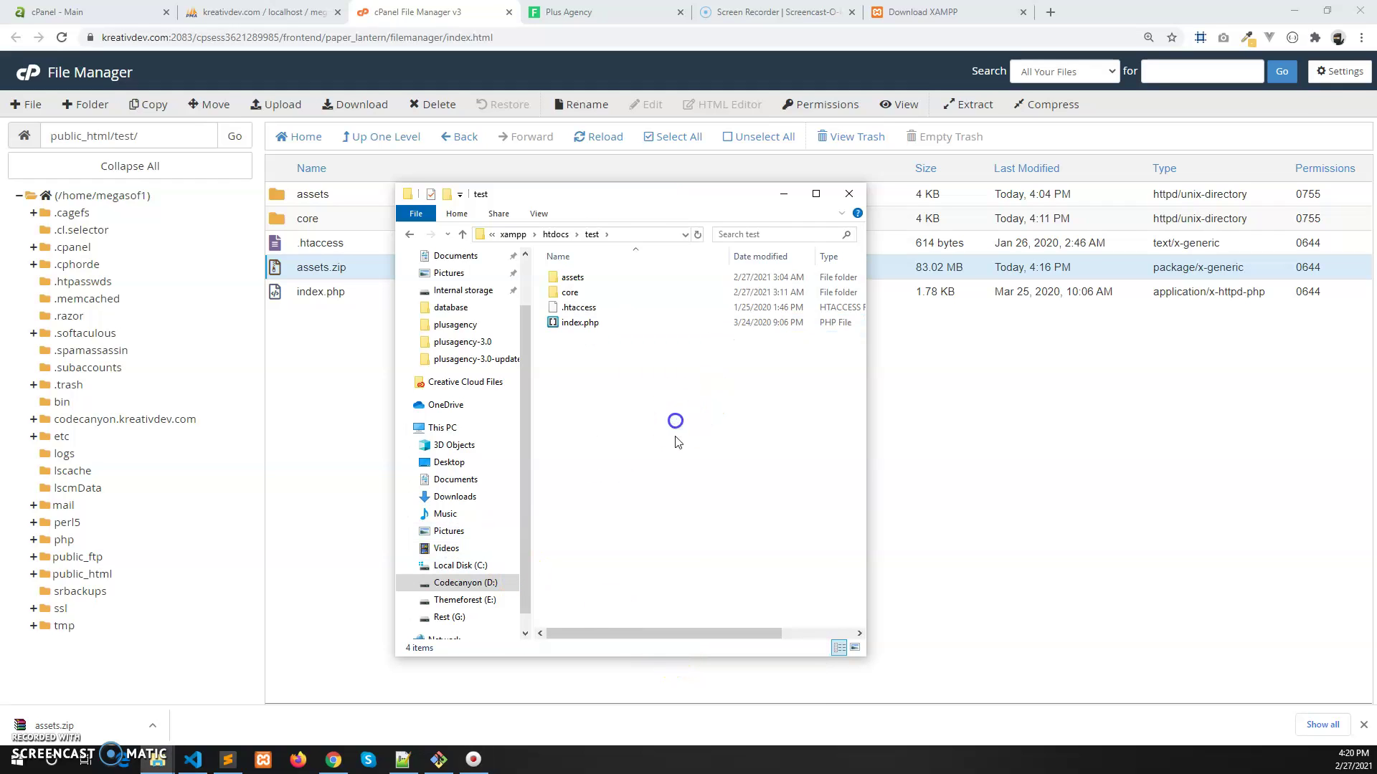
Step: Export the megasof1_test database from the server's phpMyAdmin with the Quick method in SQL format
{"action": "left_click", "coordinate": [258, 11]}
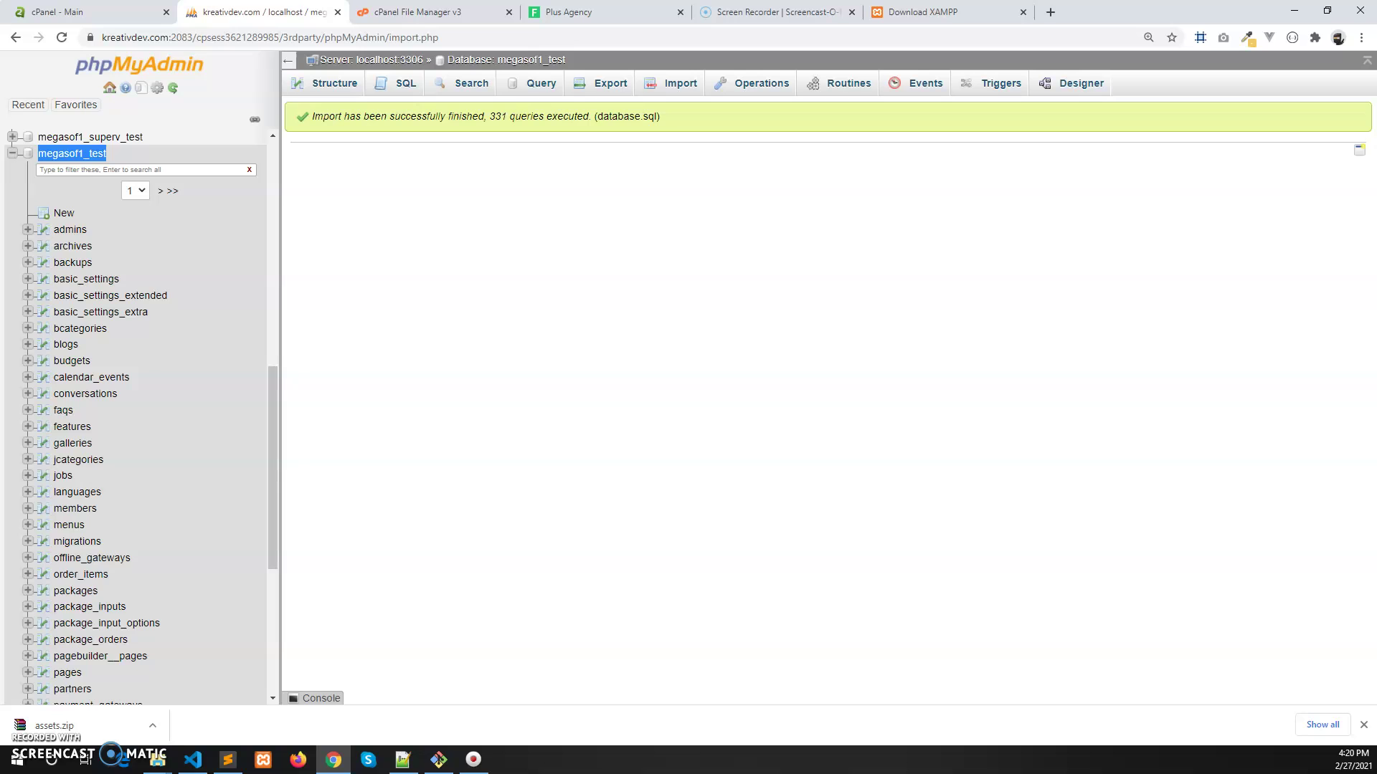
{"action": "left_click", "coordinate": [89, 150]}
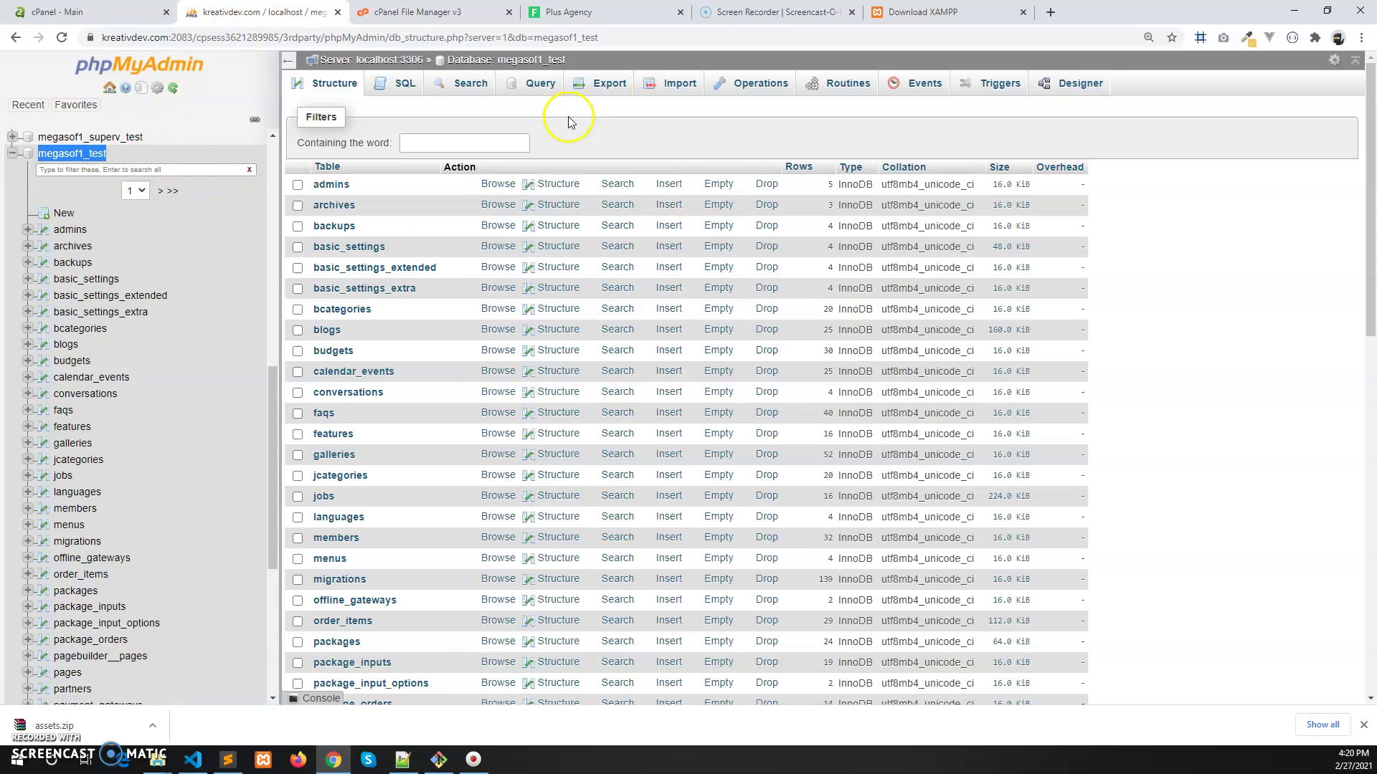
{"action": "left_click", "coordinate": [607, 91]}
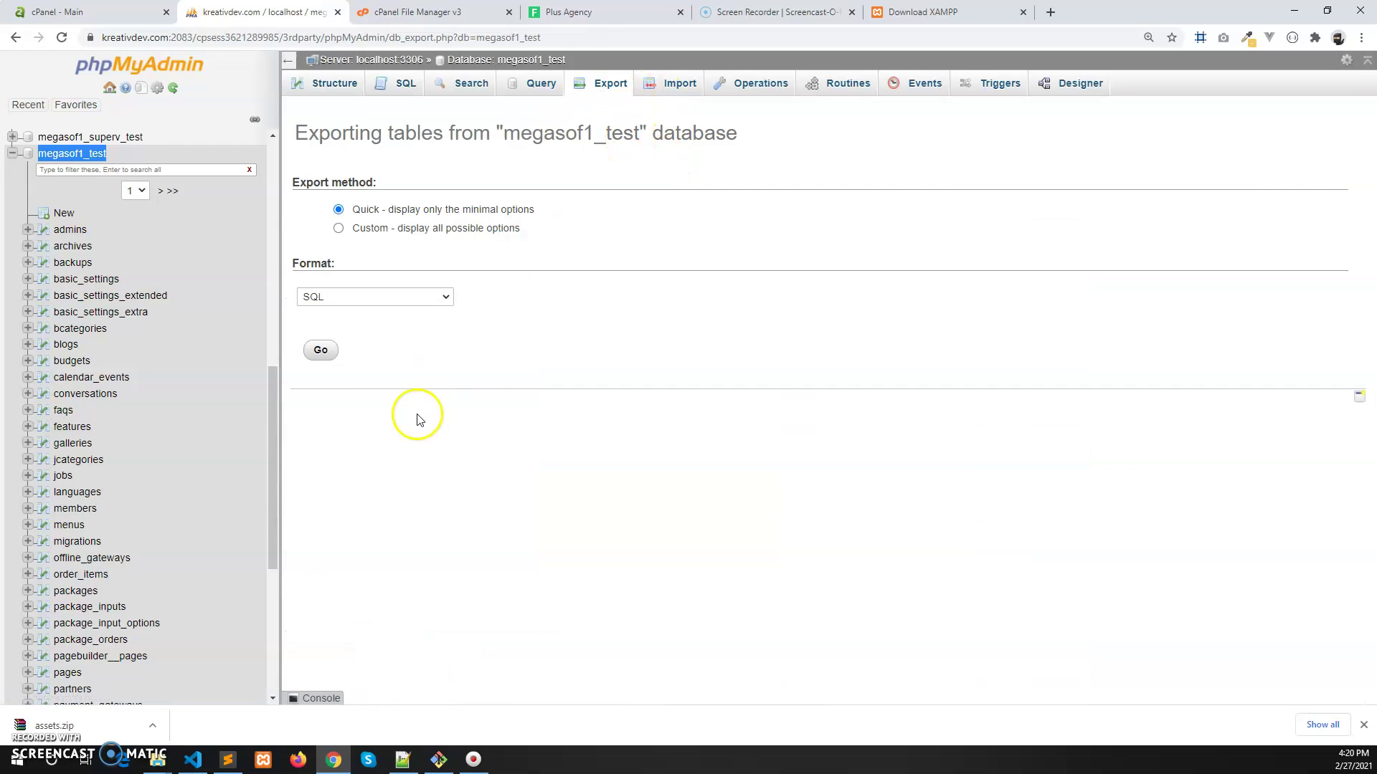
{"action": "left_click", "coordinate": [321, 349]}
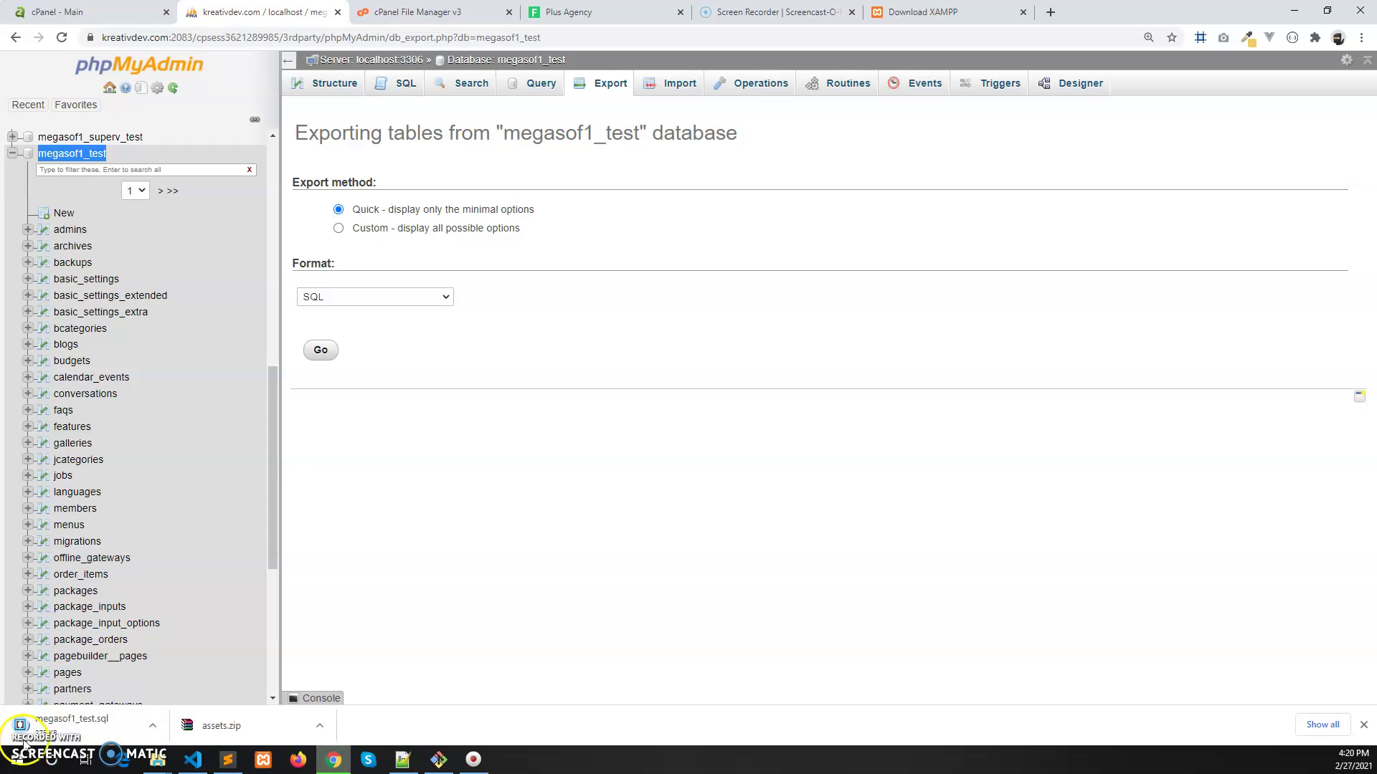
{"action": "left_click", "coordinate": [154, 727]}
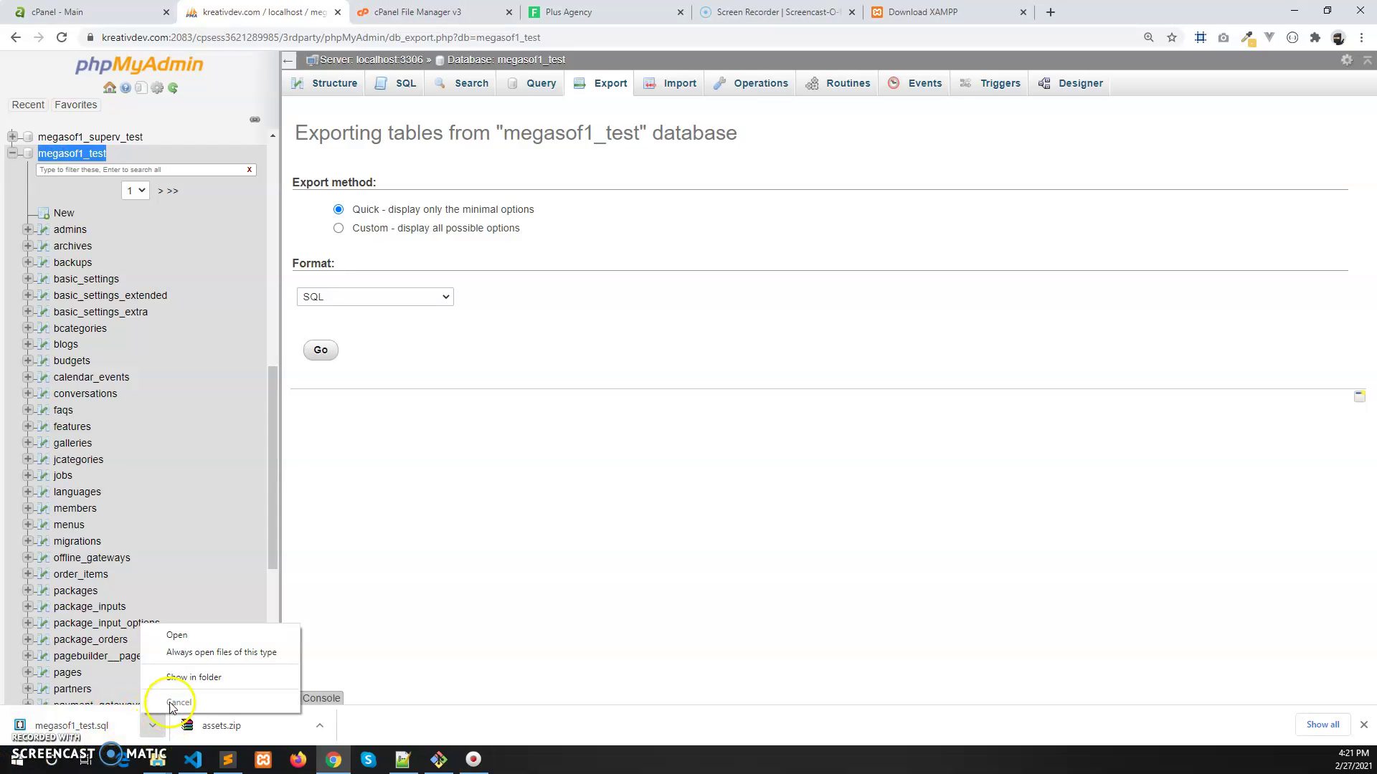
{"action": "left_click", "coordinate": [672, 548]}
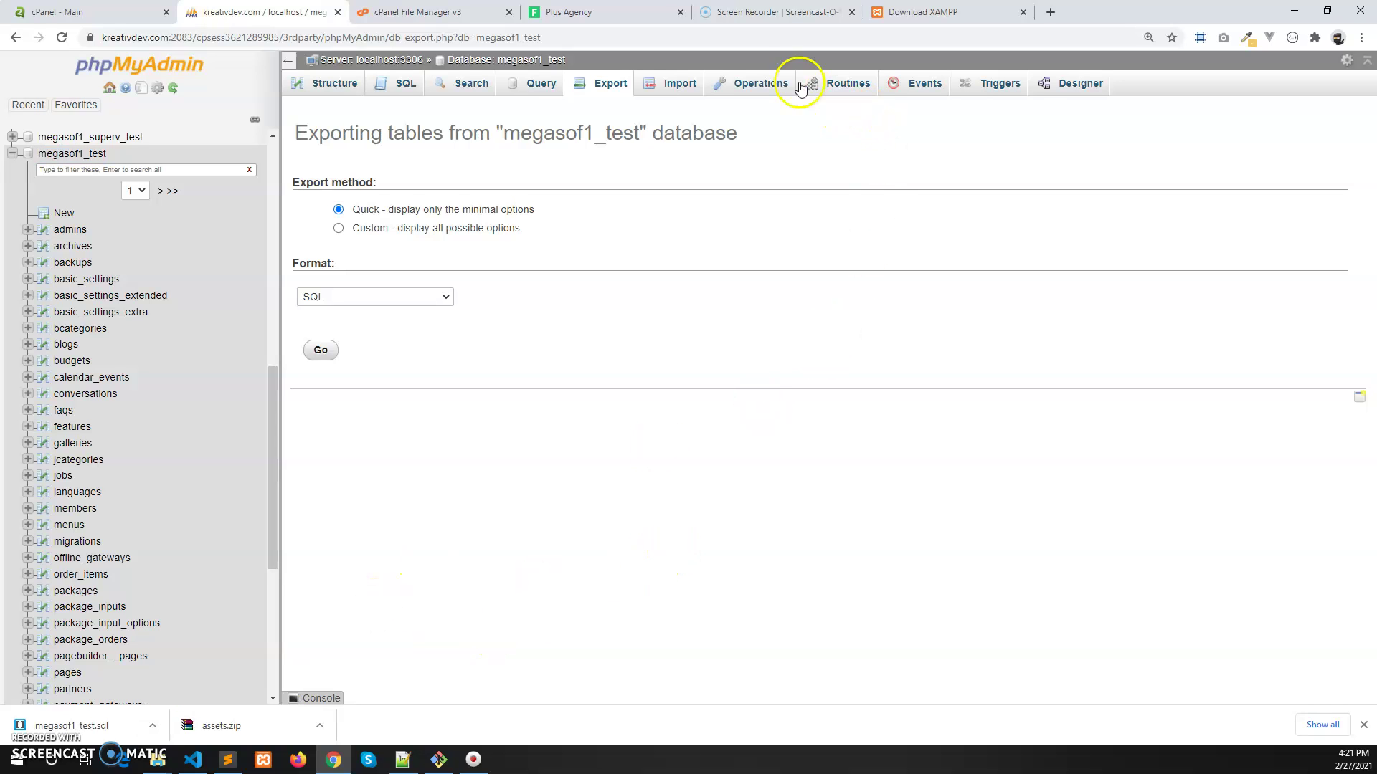
Step: Load the local XAMPP dashboard at localhost and open its phpMyAdmin
{"action": "left_click", "coordinate": [954, 16]}
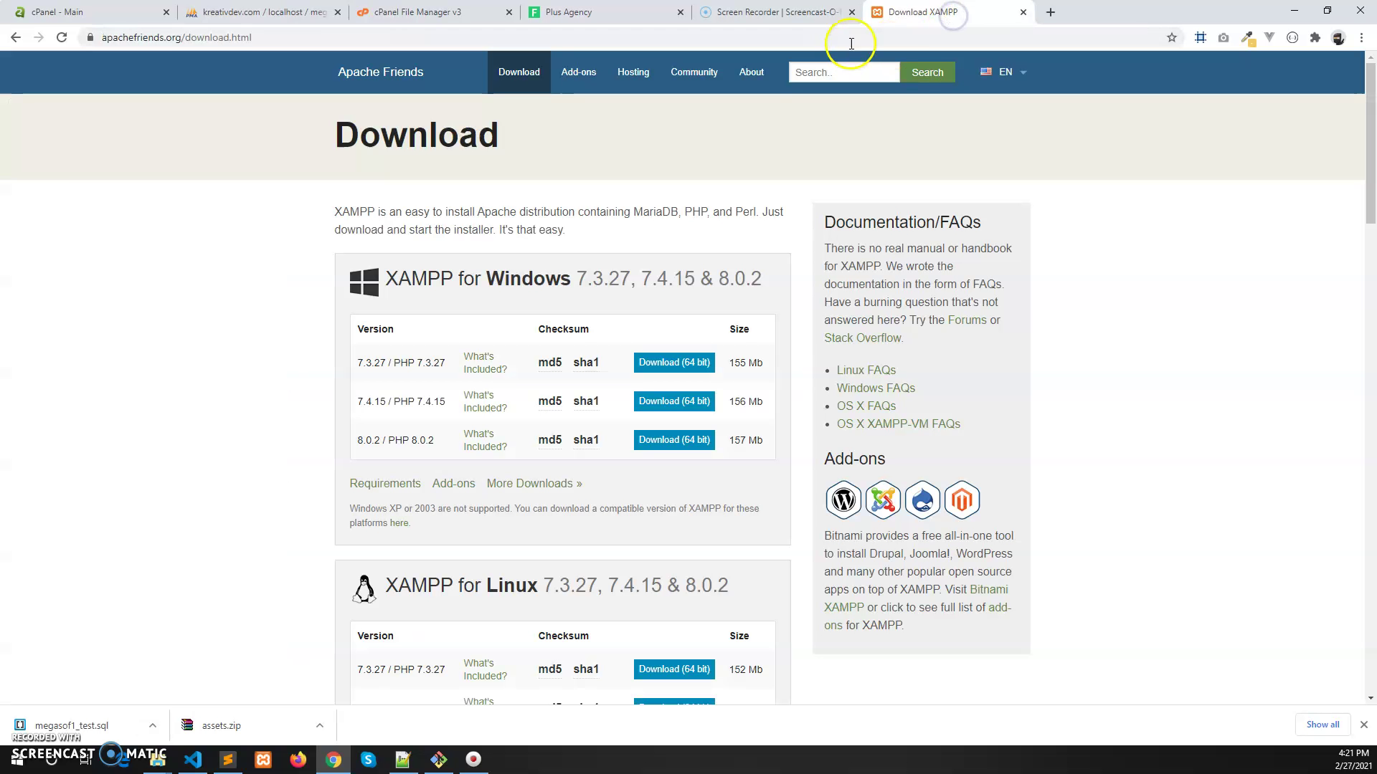
{"action": "left_click", "coordinate": [887, 37]}
{"action": "type", "text": "localhost"}
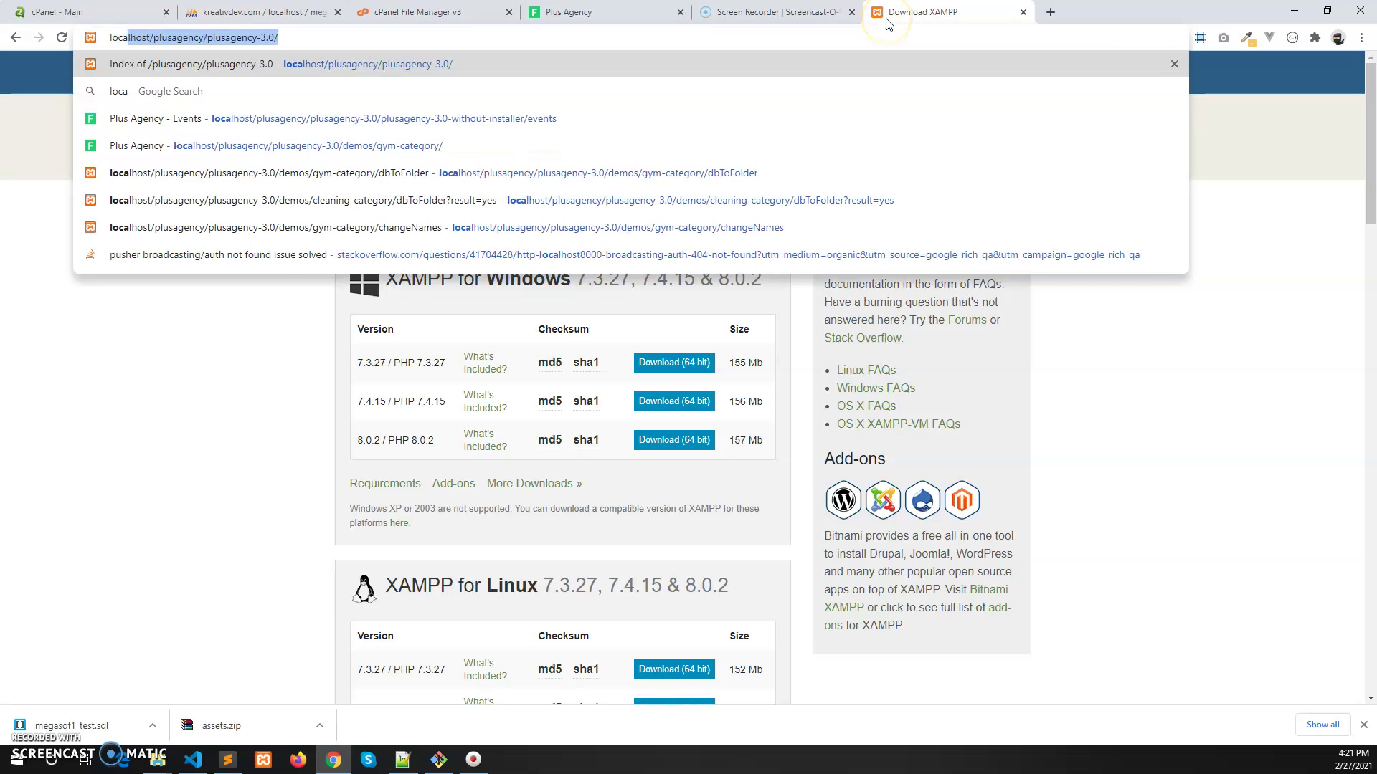
{"action": "key", "text": "Delete"}
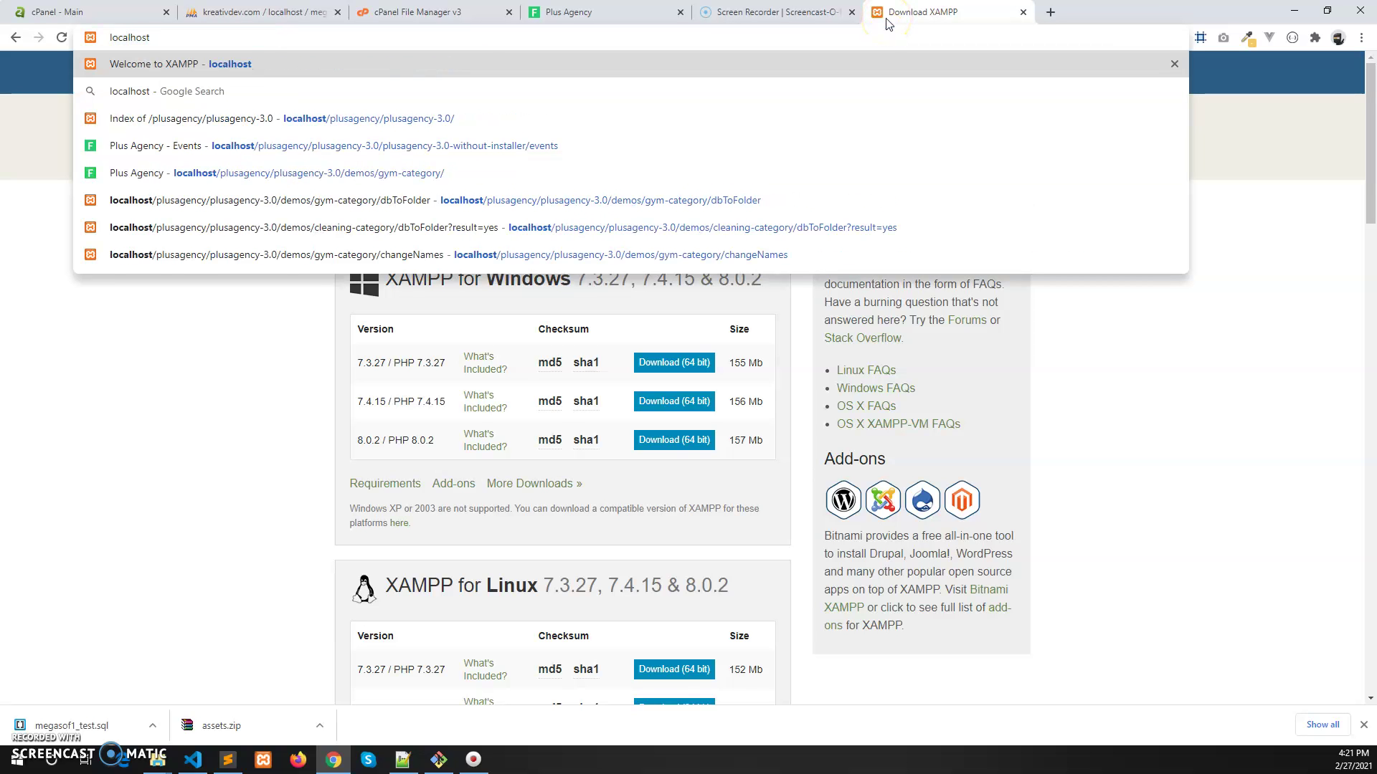
{"action": "key", "text": "Return"}
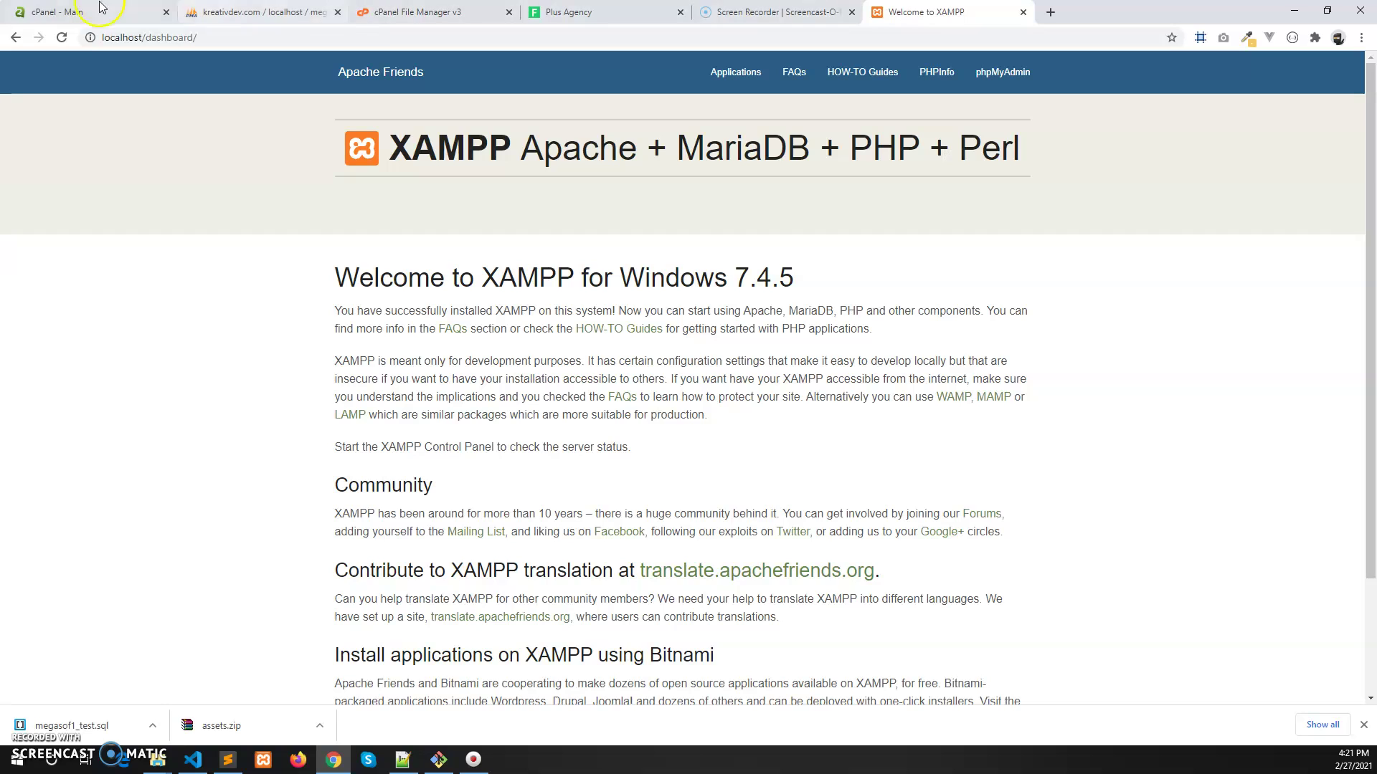
{"action": "left_click_drag", "start_coordinate": [141, 38], "coordinate": [259, 34]}
{"action": "left_click", "coordinate": [196, 181]}
{"action": "left_click", "coordinate": [1013, 70]}
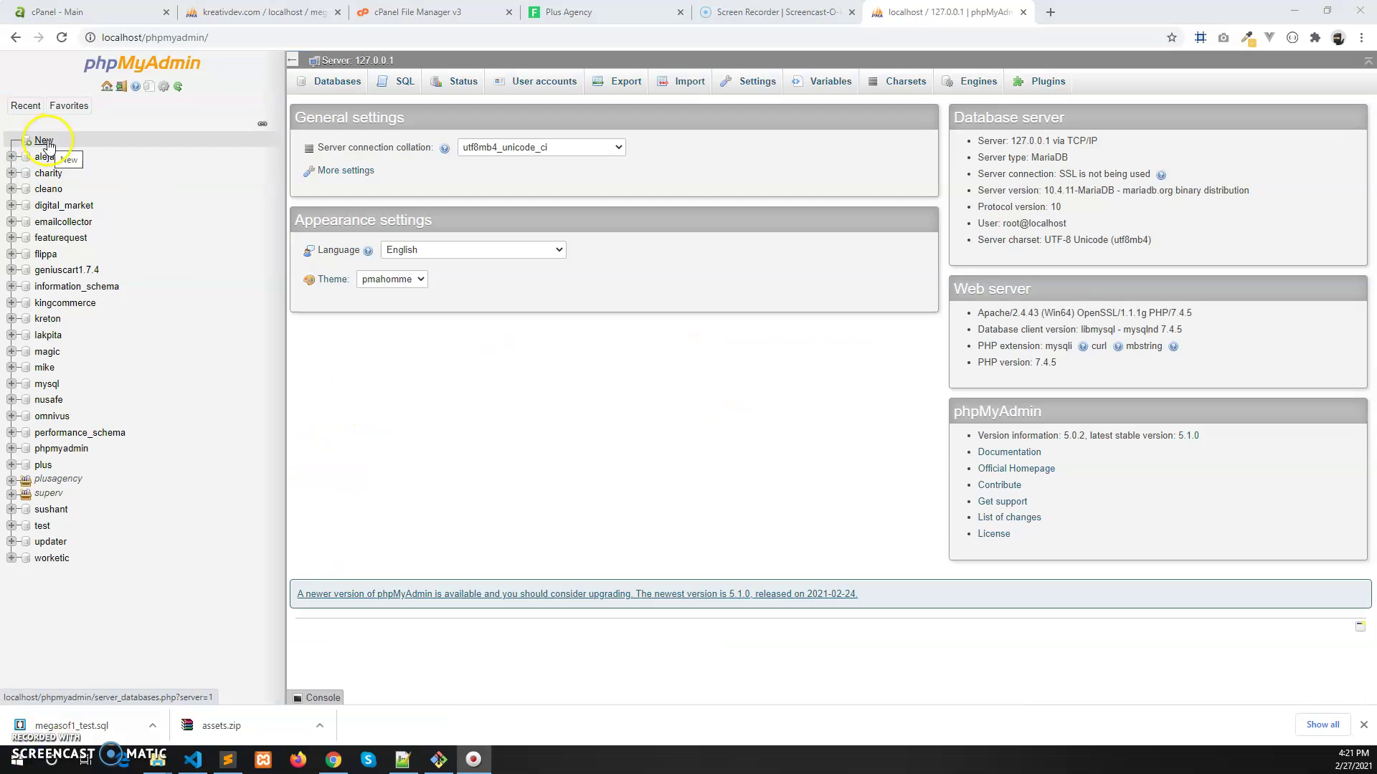
Step: Create a new local database named testu with utf8mb4_general_ci collation, after trying the name test
{"action": "left_click", "coordinate": [47, 142]}
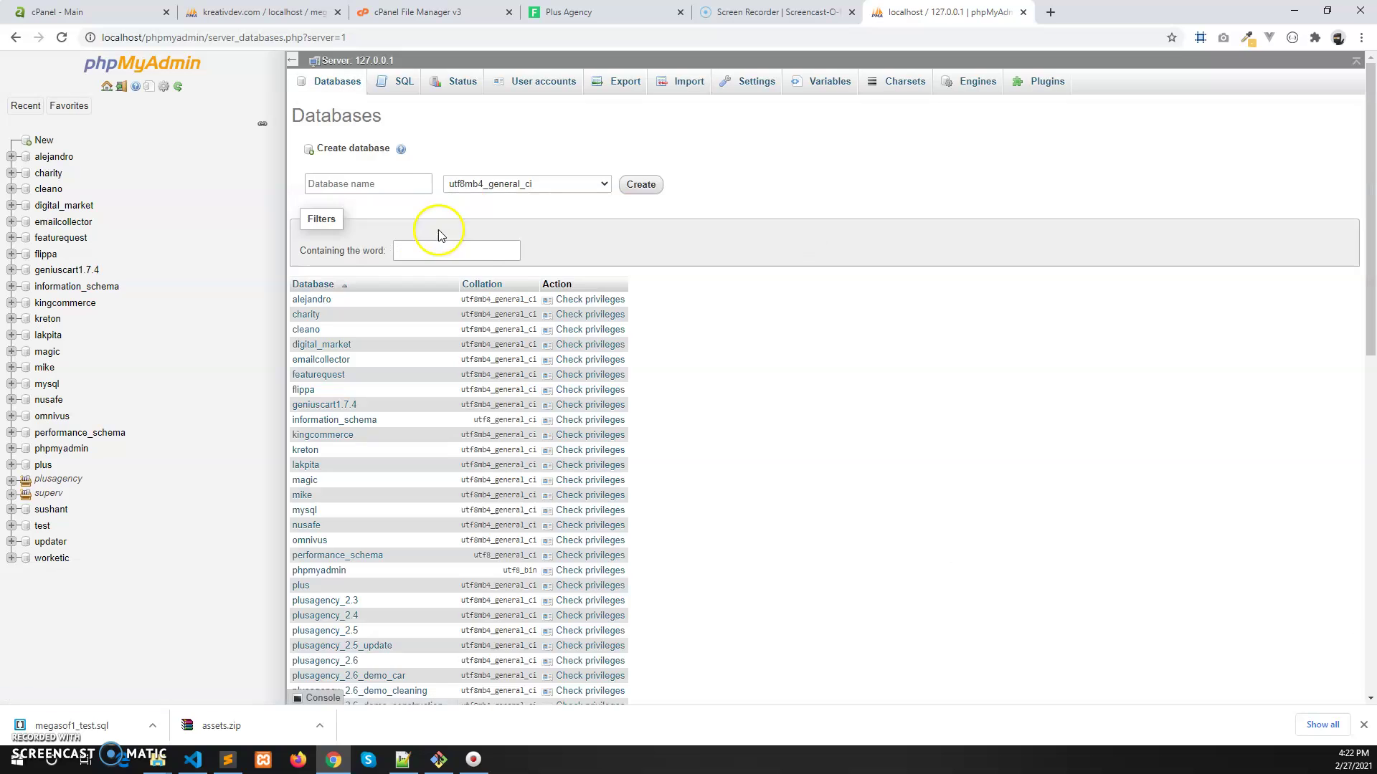
{"action": "left_click", "coordinate": [403, 185]}
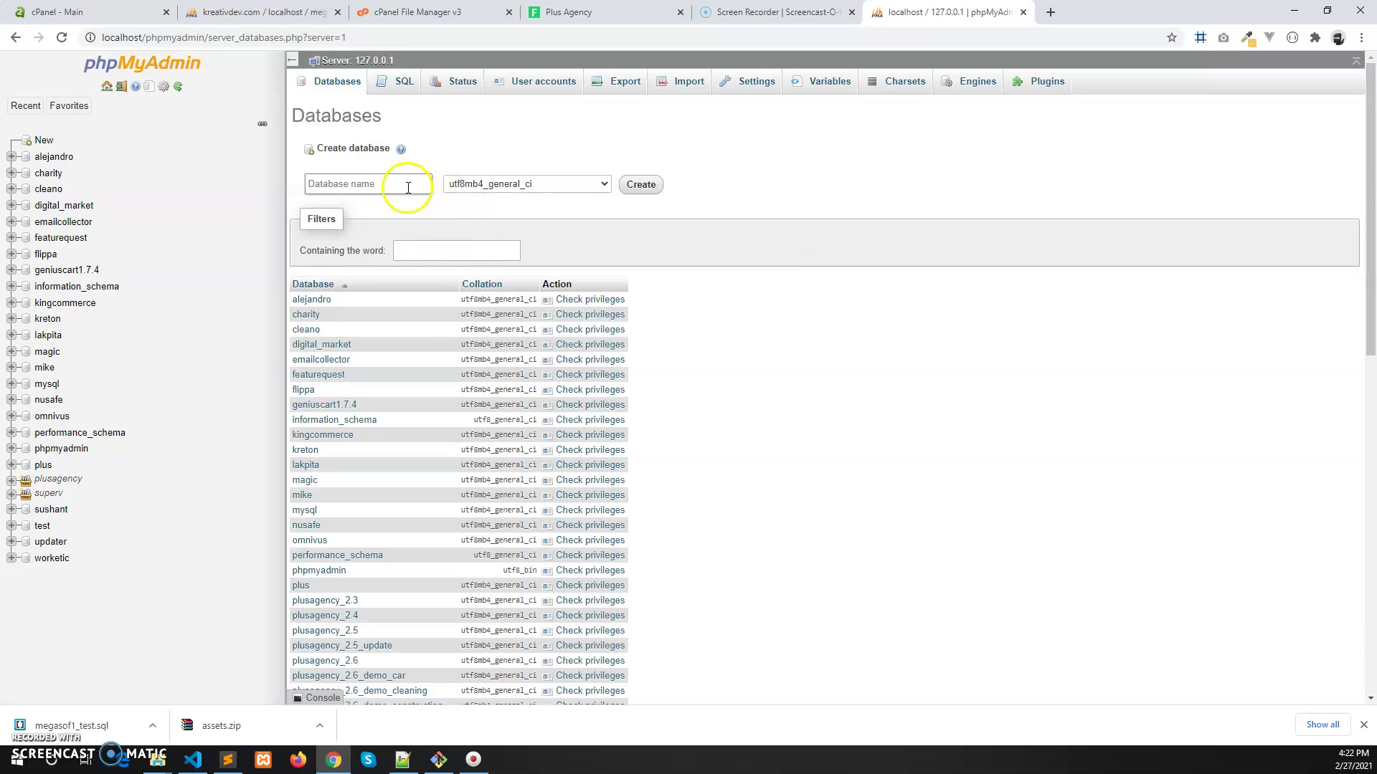
{"action": "type", "text": "test"}
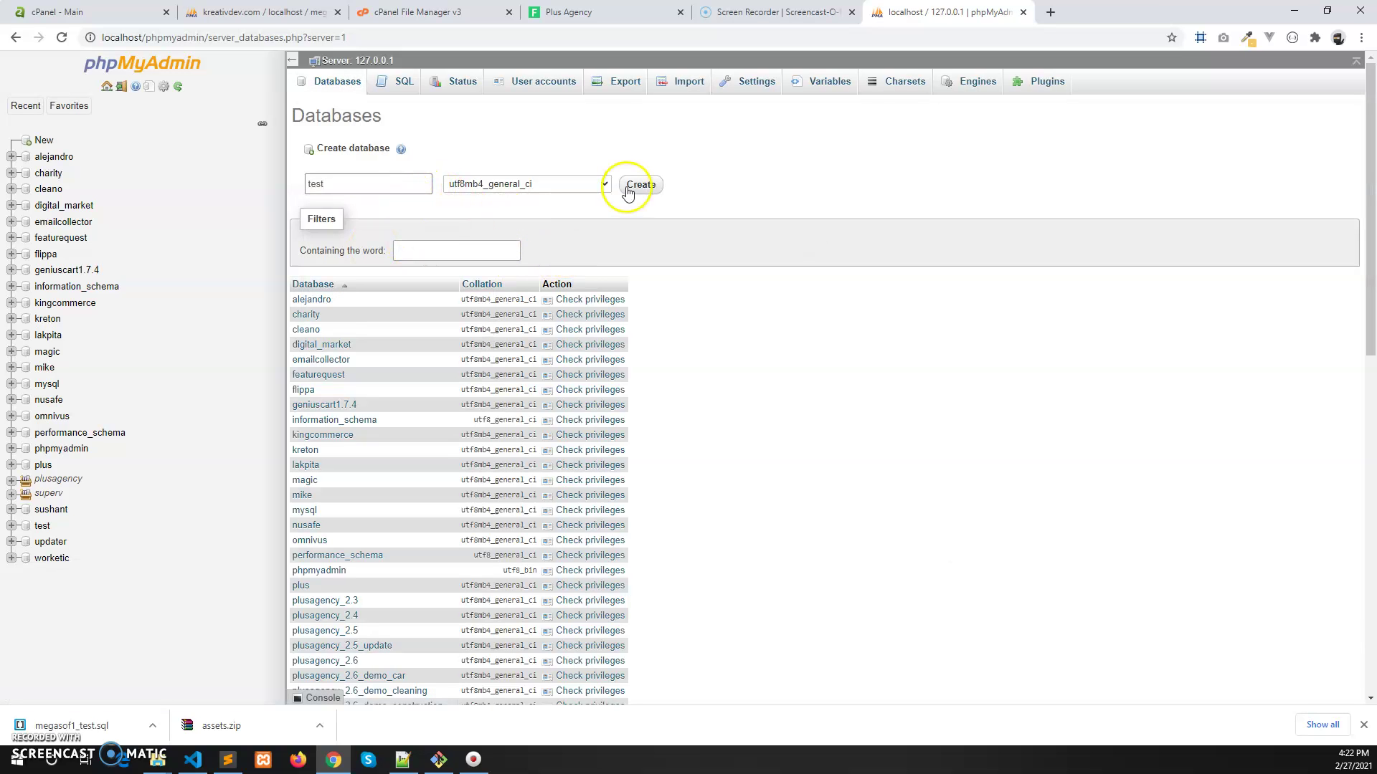
{"action": "left_click", "coordinate": [634, 191]}
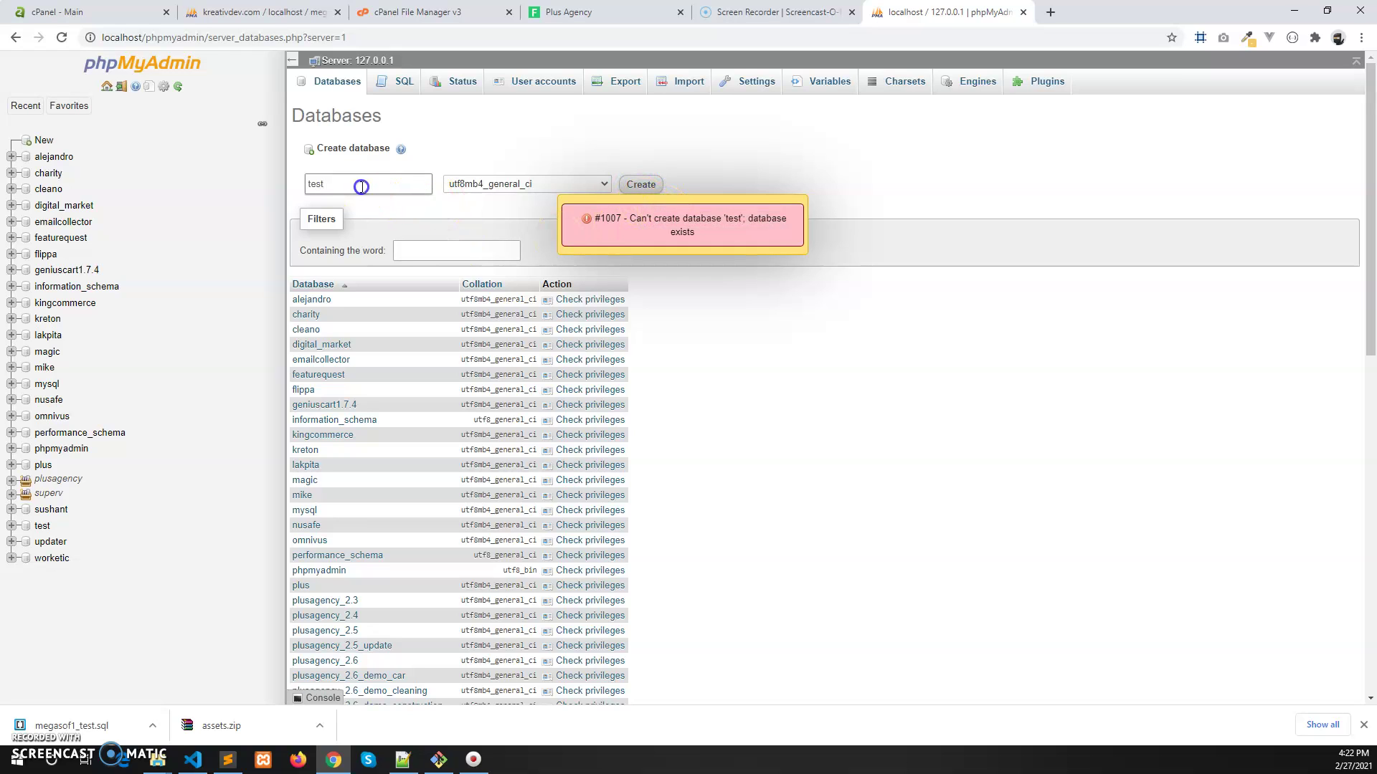
{"action": "left_click", "coordinate": [643, 184]}
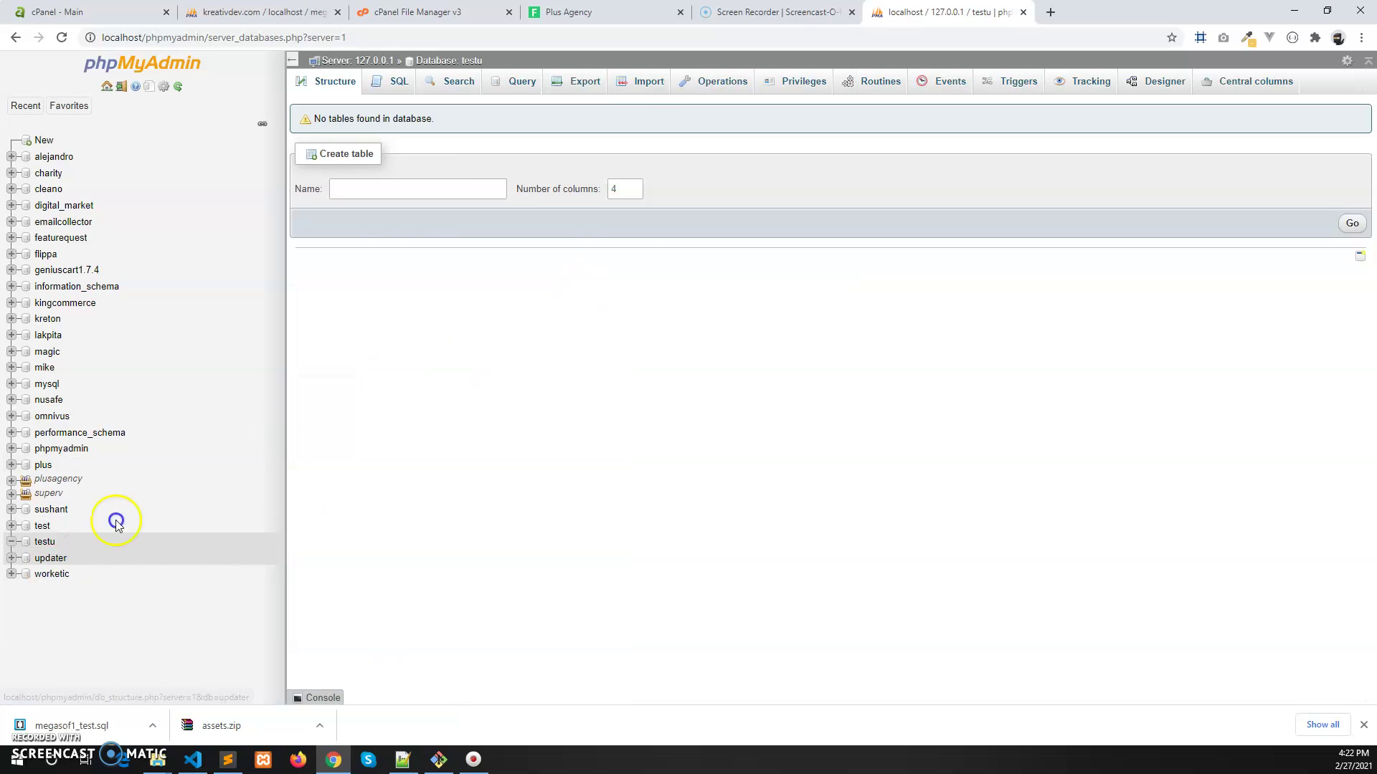
Step: Import megasof1_test.sql from the Downloads folder into the testu database
{"action": "left_click", "coordinate": [646, 86]}
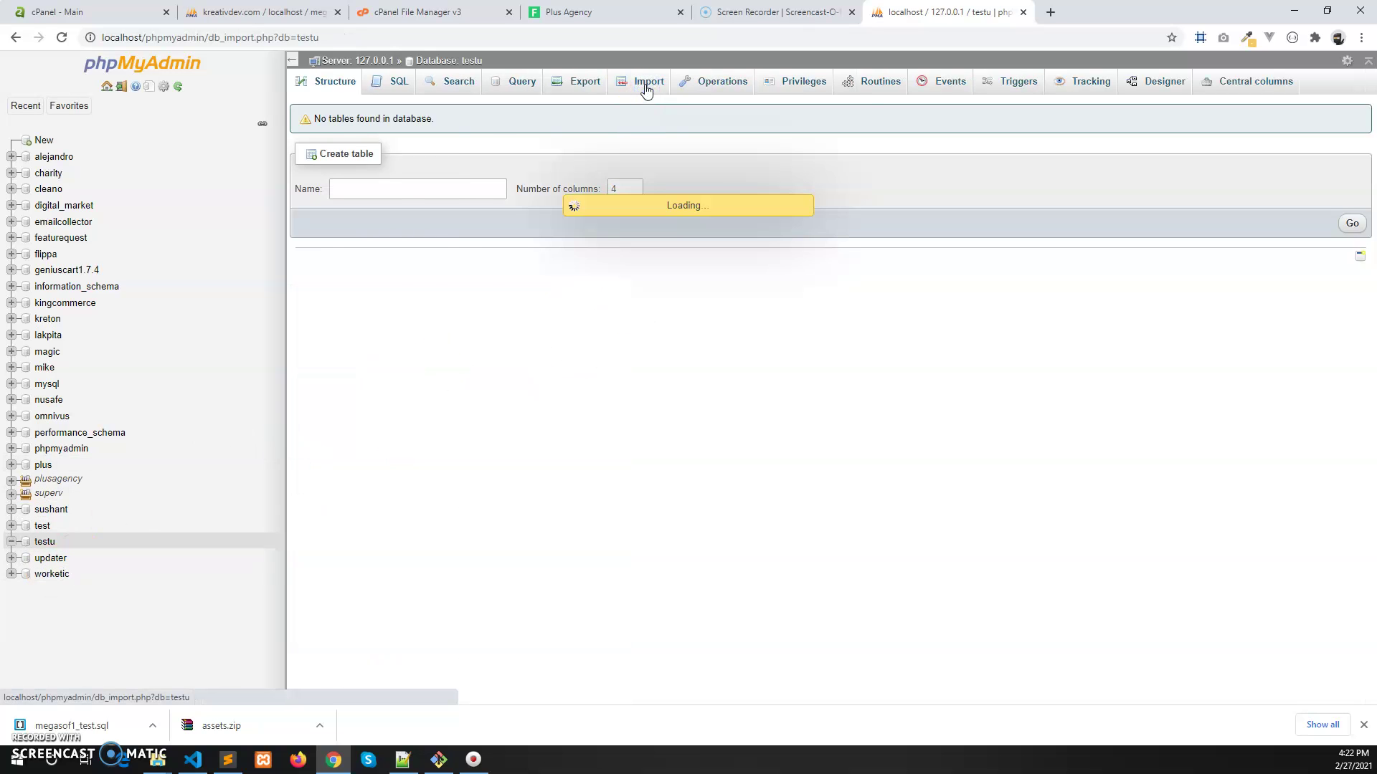
{"action": "left_click", "coordinate": [439, 237]}
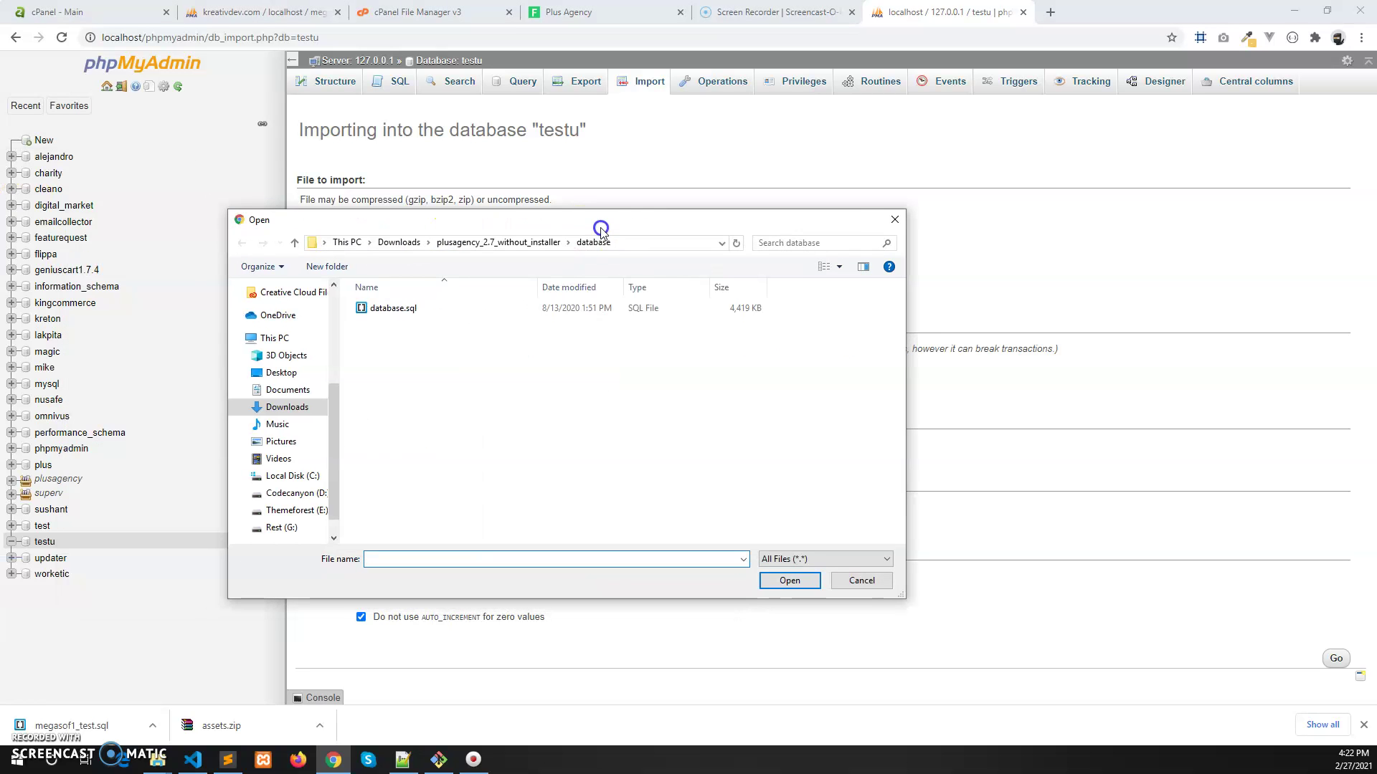
{"action": "left_click", "coordinate": [298, 409]}
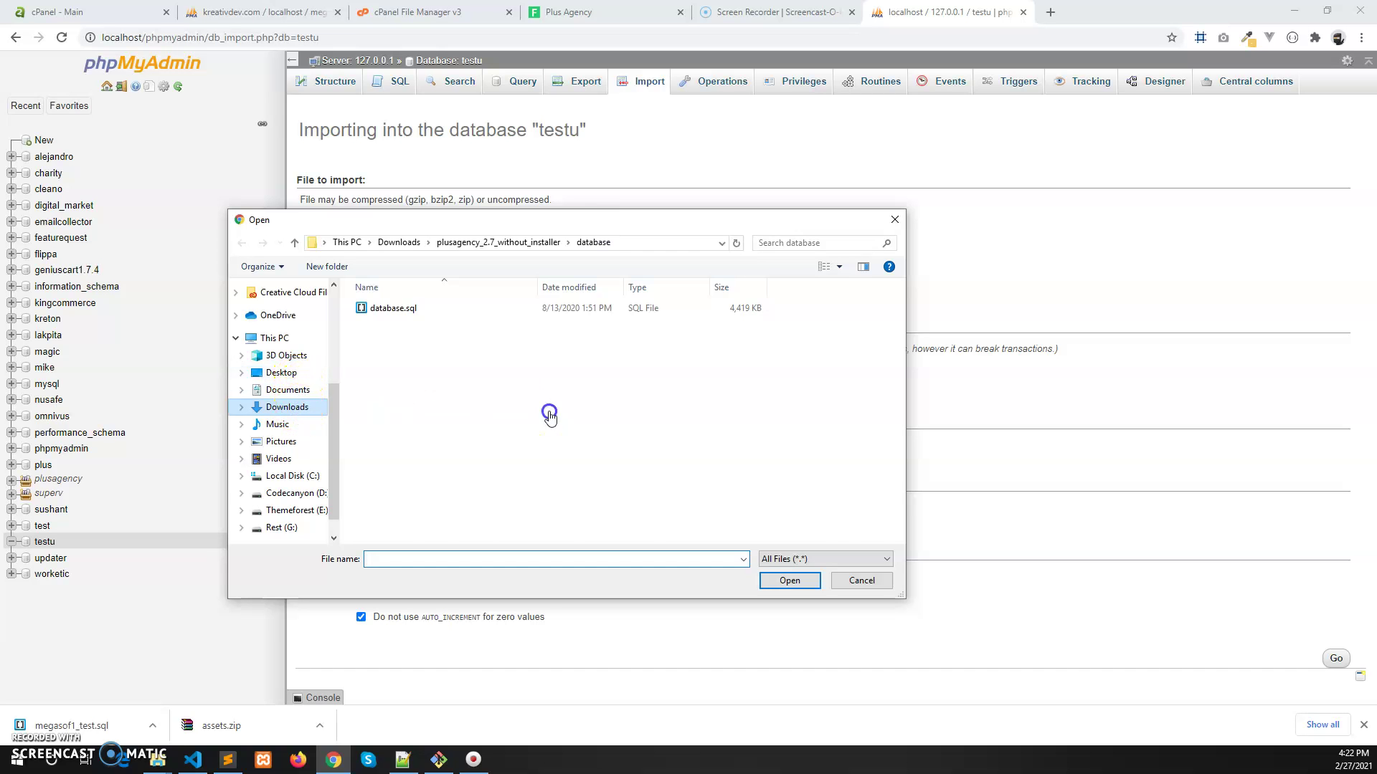
{"action": "scroll", "coordinate": [646, 459], "scroll_direction": "down", "scroll_amount": 5}
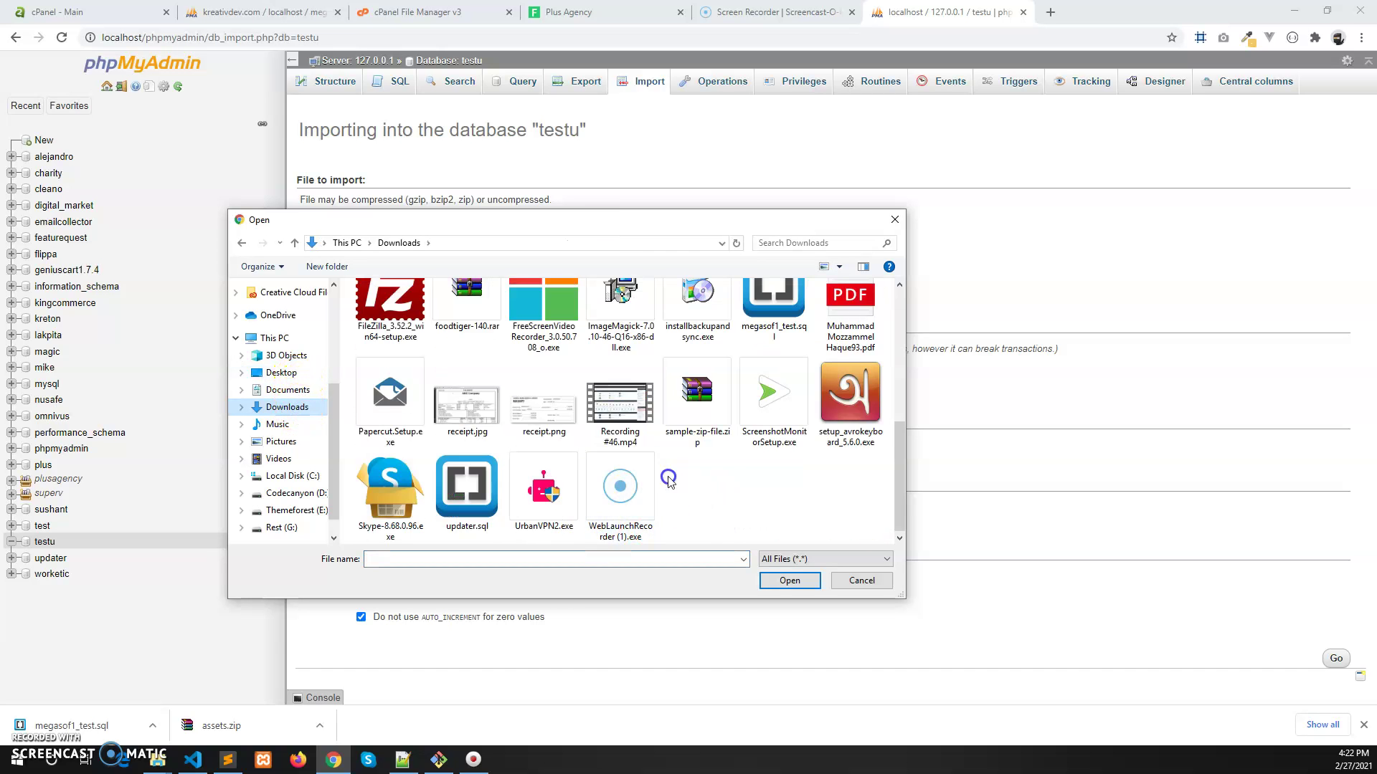
{"action": "scroll", "coordinate": [668, 480], "scroll_direction": "up", "scroll_amount": 1}
{"action": "left_click", "coordinate": [775, 344]}
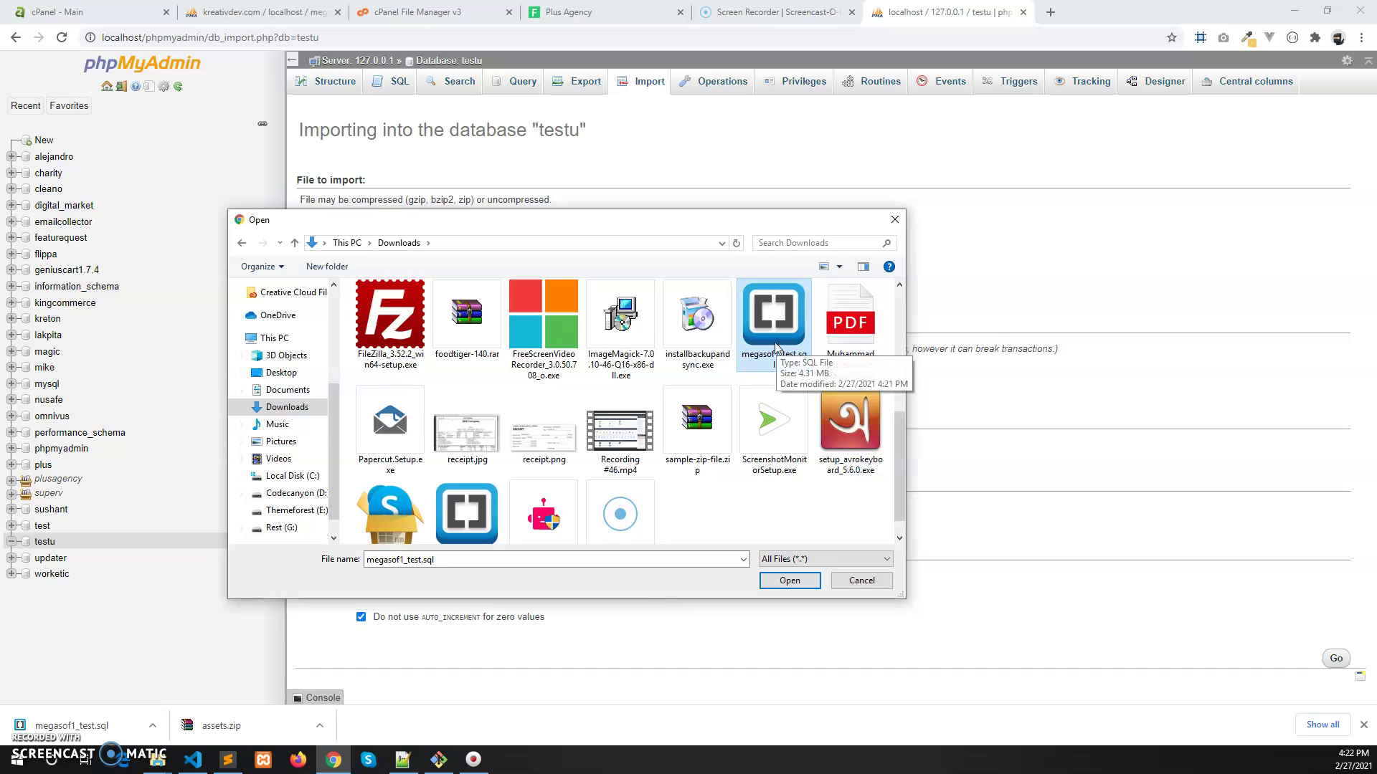
{"action": "double_click", "coordinate": [775, 345]}
{"action": "left_click", "coordinate": [1336, 659]}
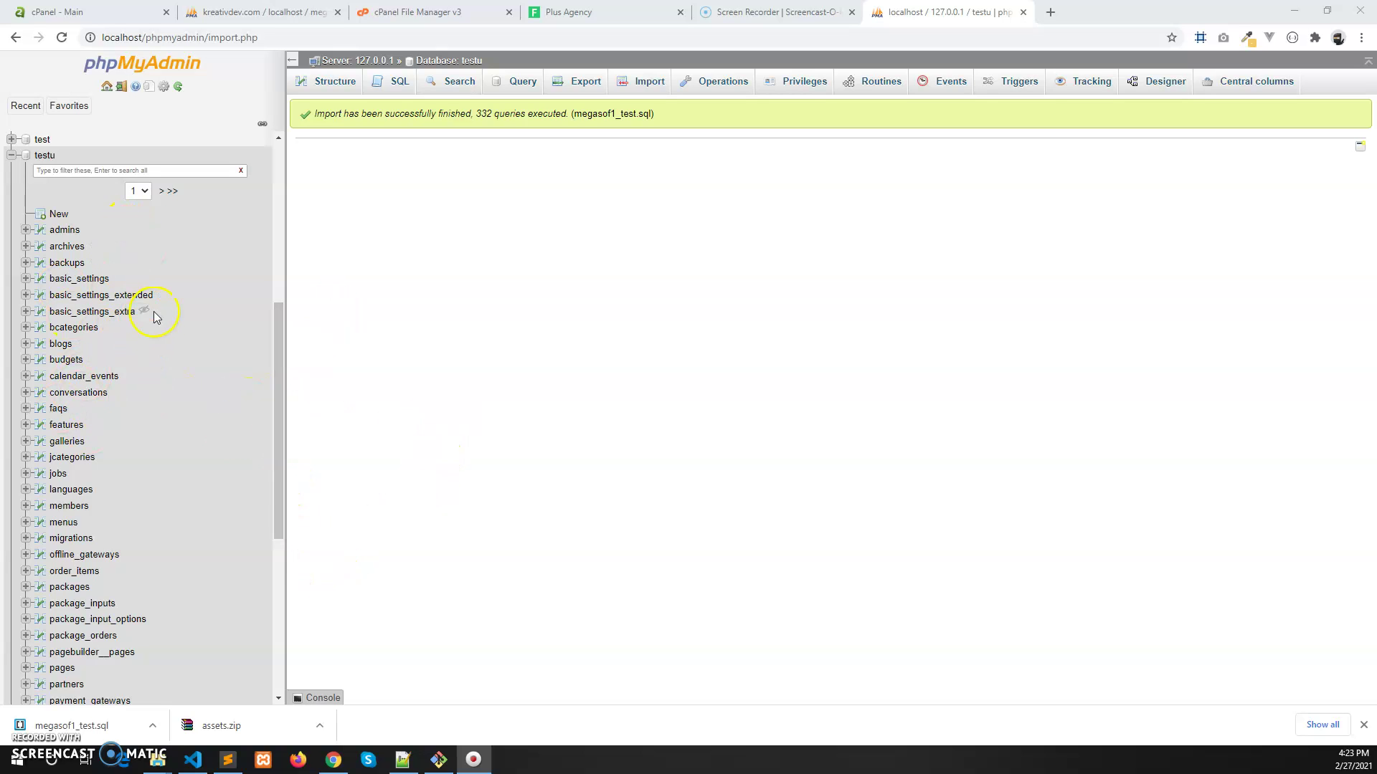
Step: Open the .env file from the core folder of htdocs/test in Notepad++
{"action": "mouse_move", "coordinate": [158, 759]}
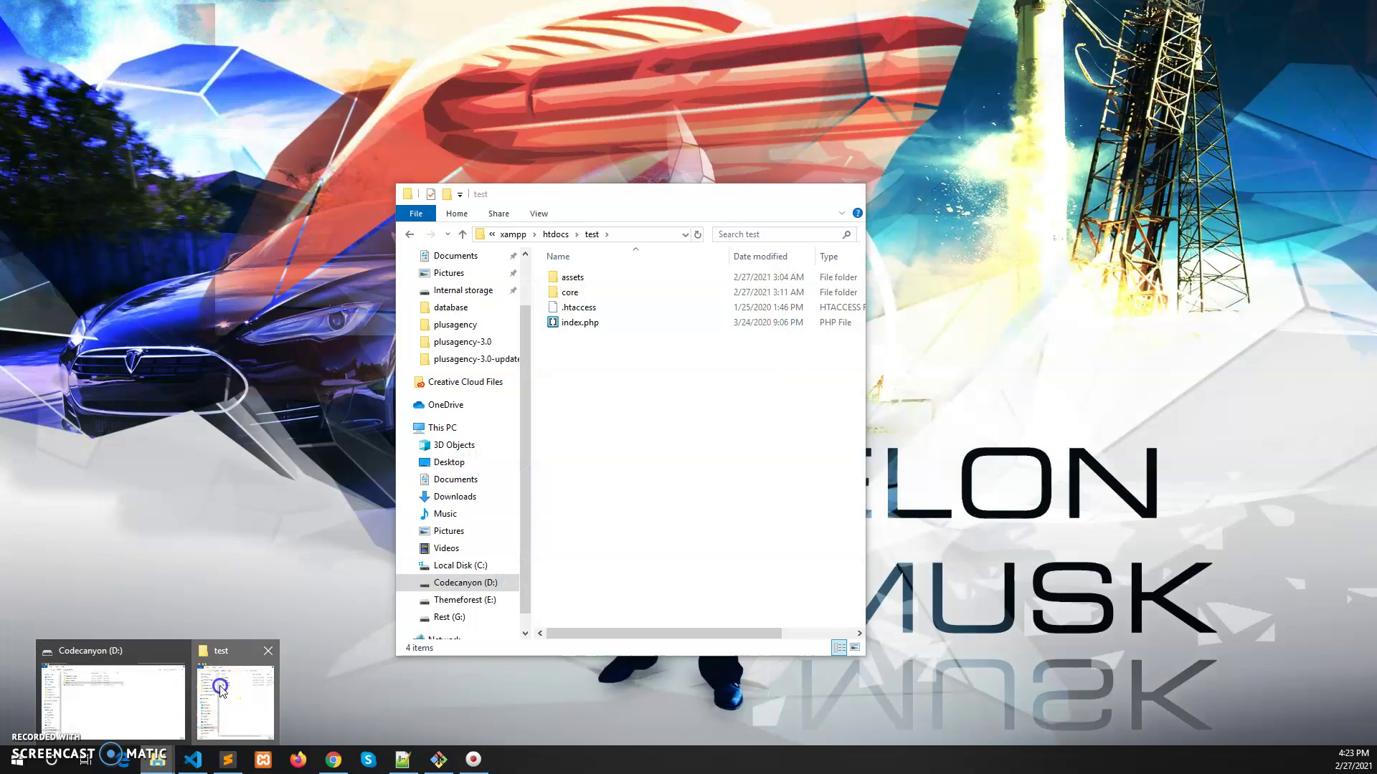
{"action": "left_click", "coordinate": [223, 687]}
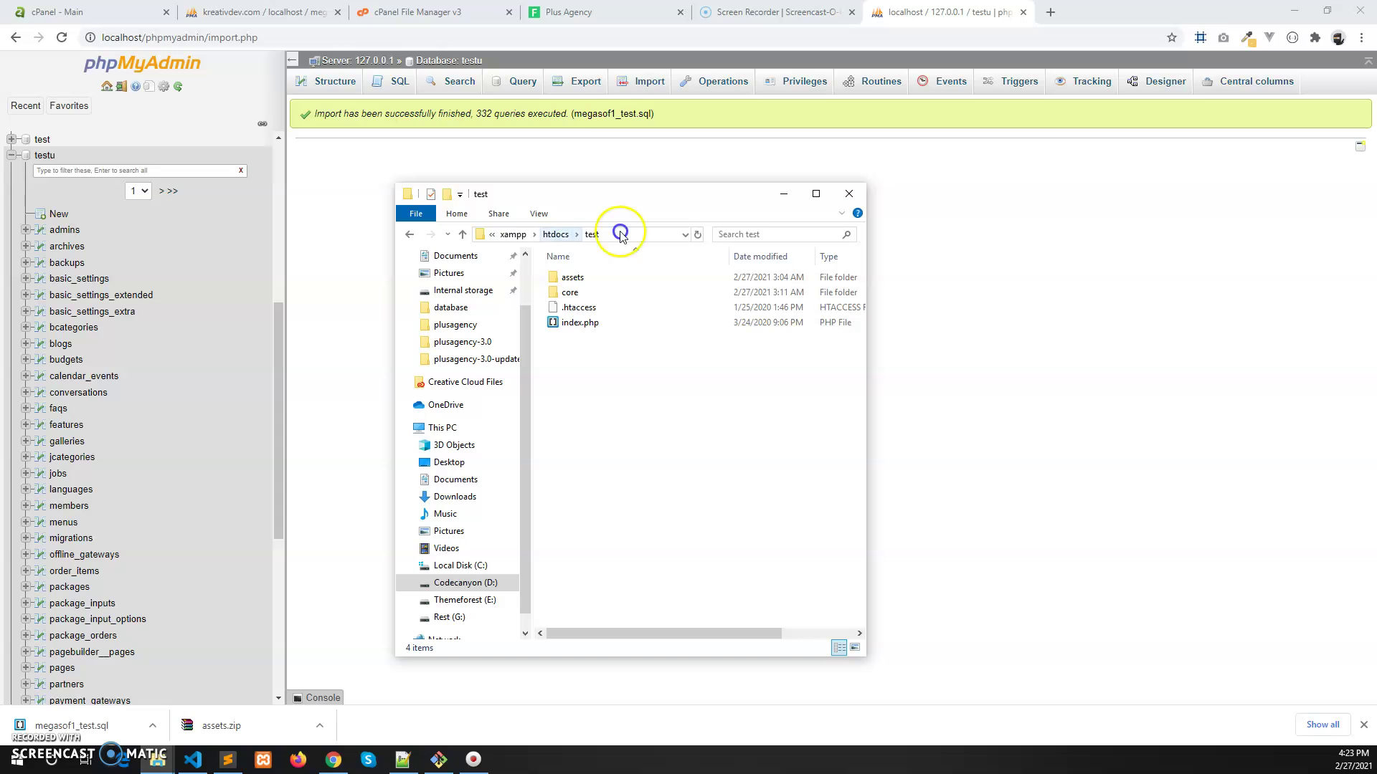
{"action": "left_click", "coordinate": [815, 194]}
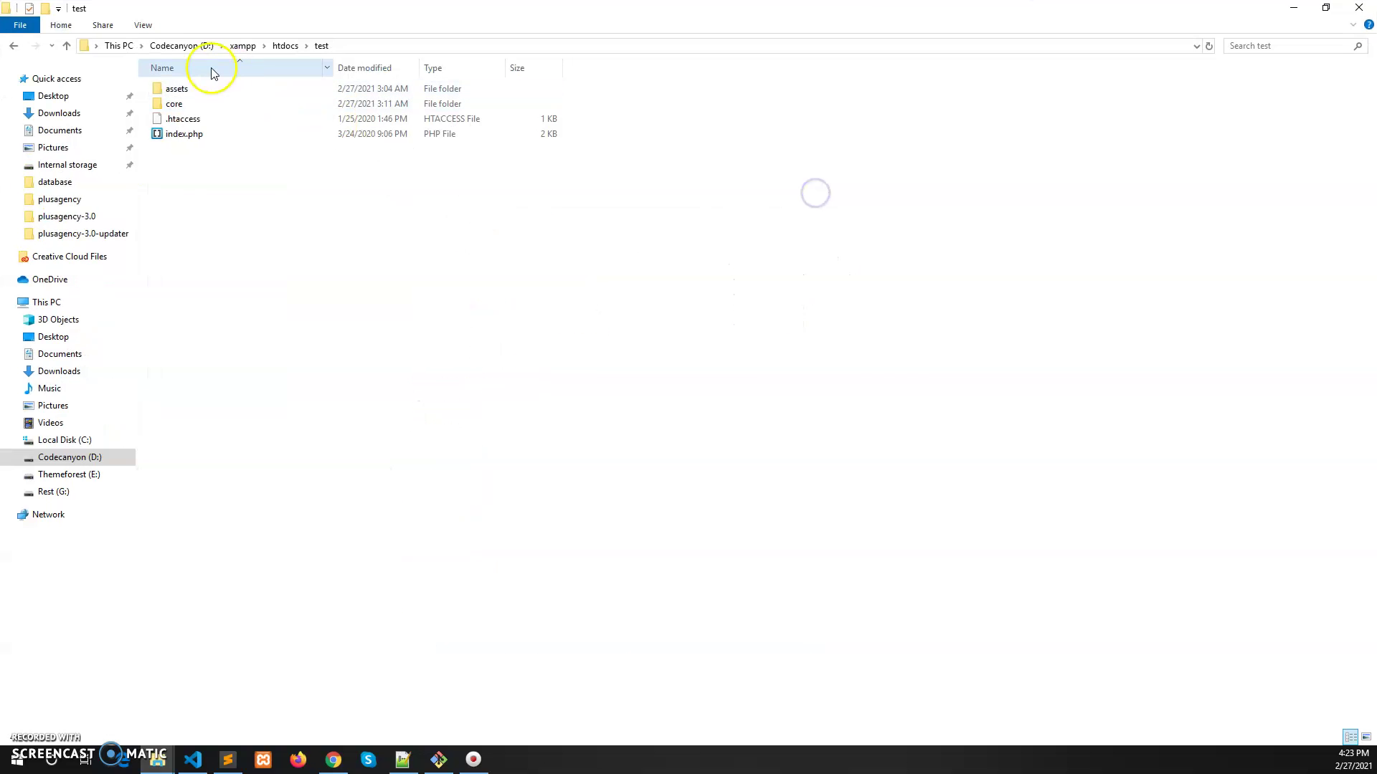
{"action": "double_click", "coordinate": [225, 105]}
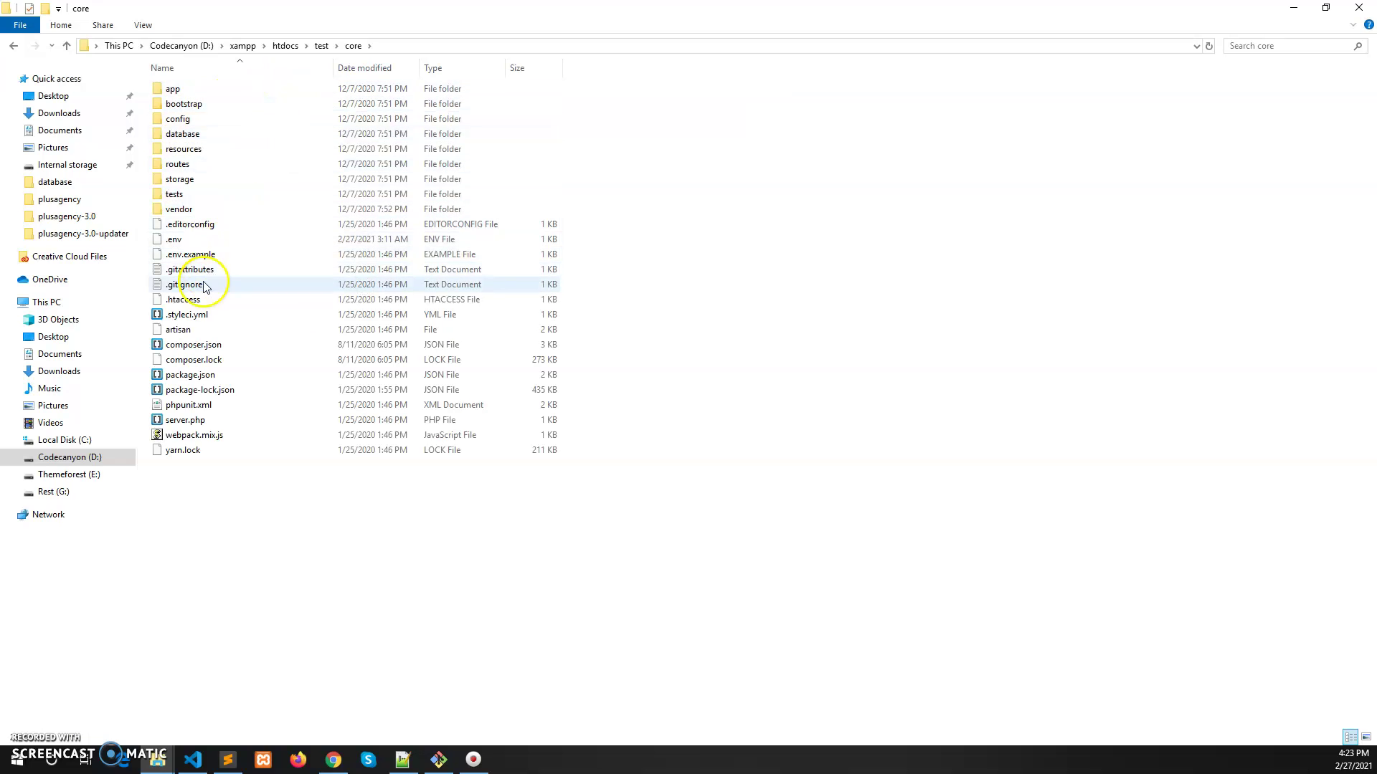
{"action": "right_click", "coordinate": [208, 244]}
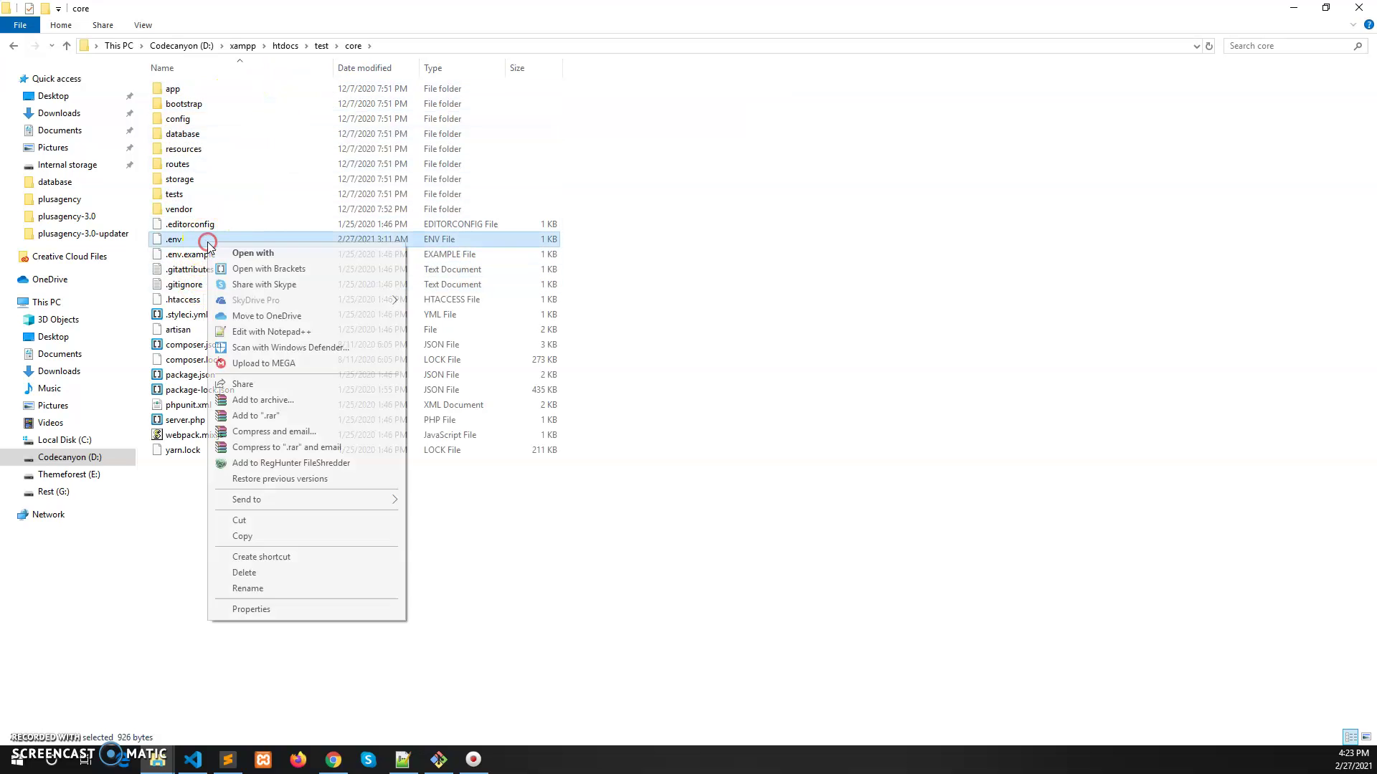
{"action": "left_click", "coordinate": [266, 331]}
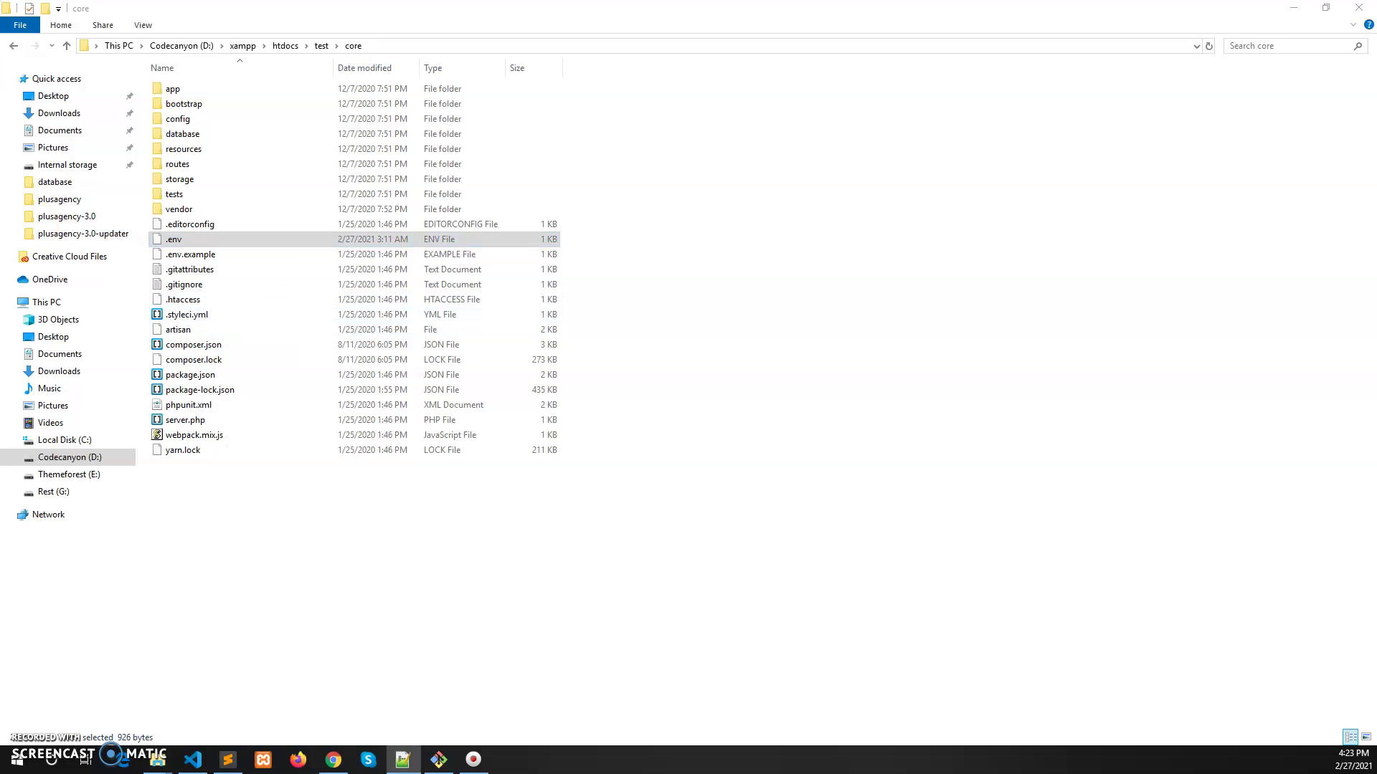
{"action": "double_click", "coordinate": [353, 195]}
{"action": "left_click", "coordinate": [392, 218]}
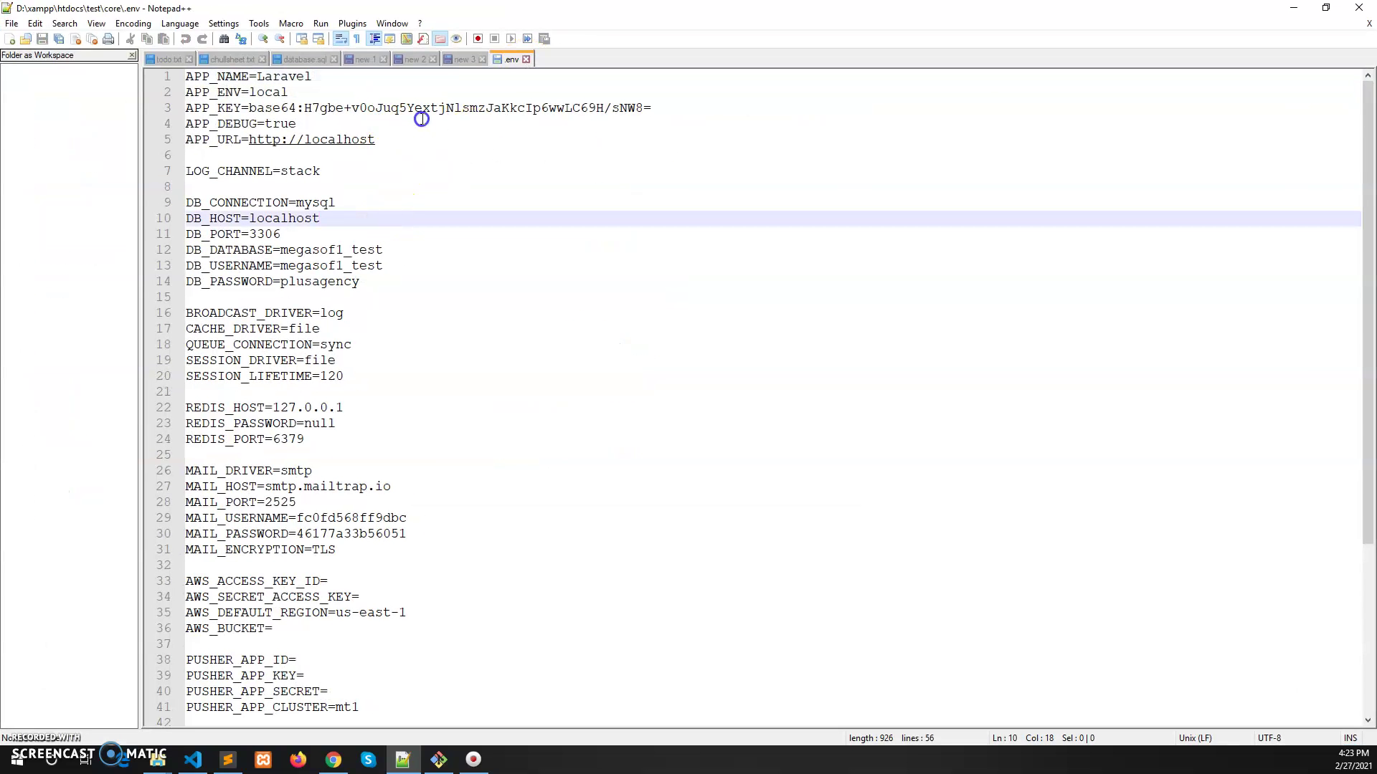
Step: Set DB_DATABASE to testu in the .env file
{"action": "double_click", "coordinate": [337, 249]}
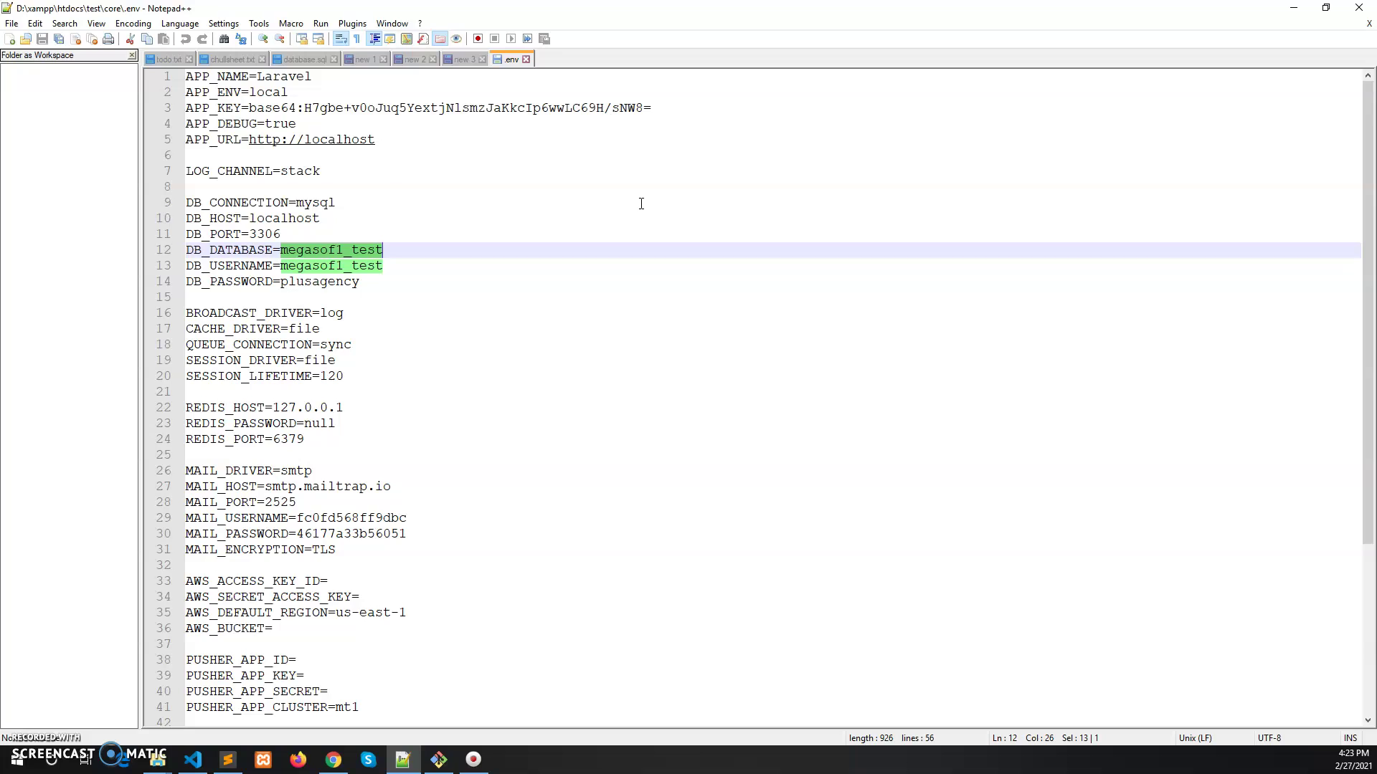
{"action": "type", "text": "r"}
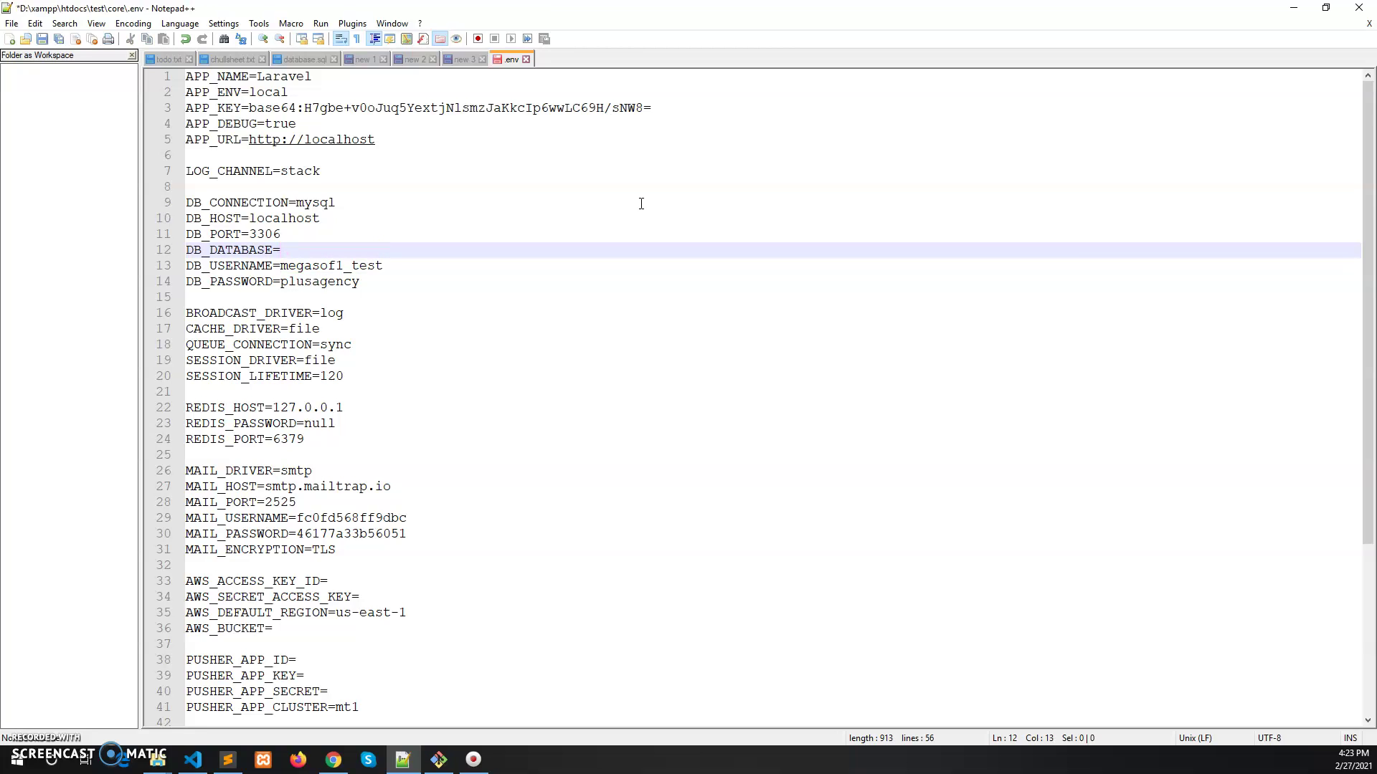
{"action": "type", "text": "test"}
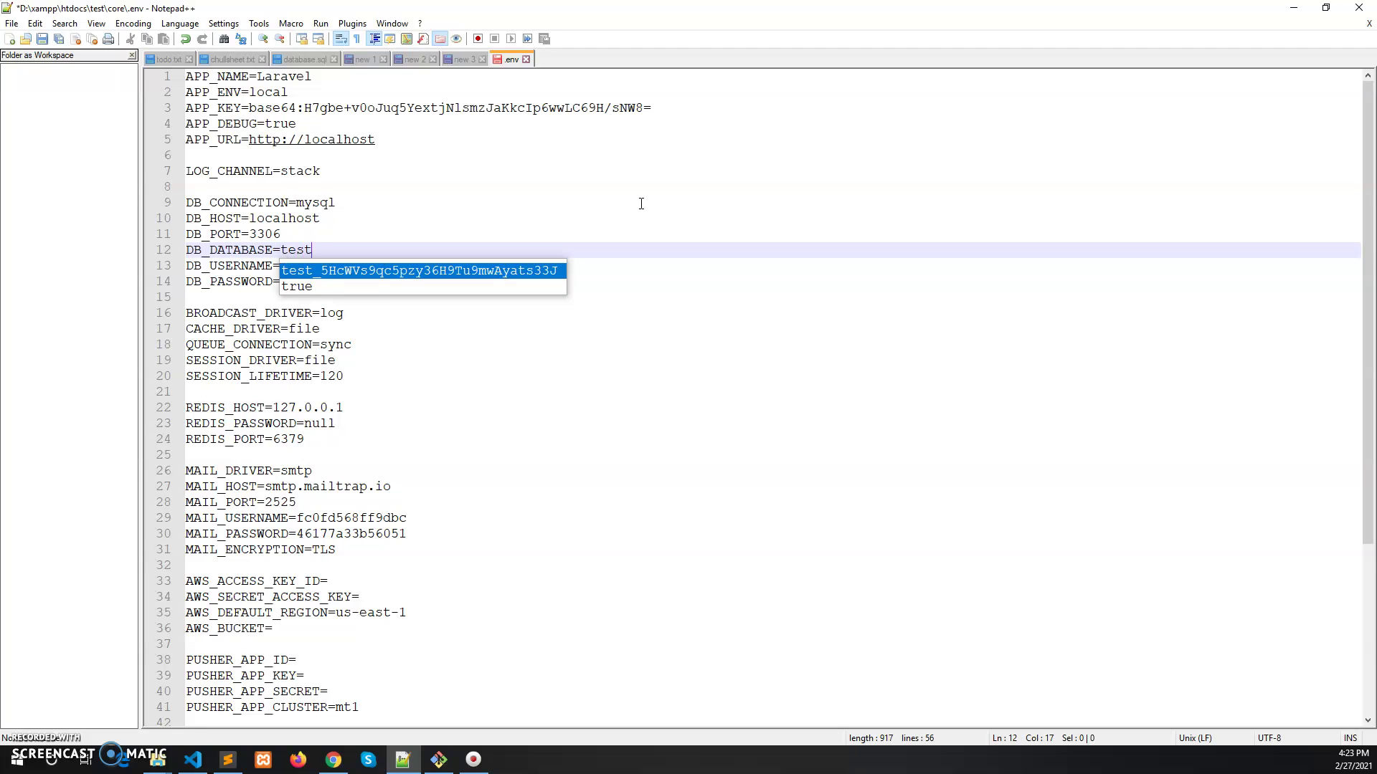
{"action": "type", "text": "u"}
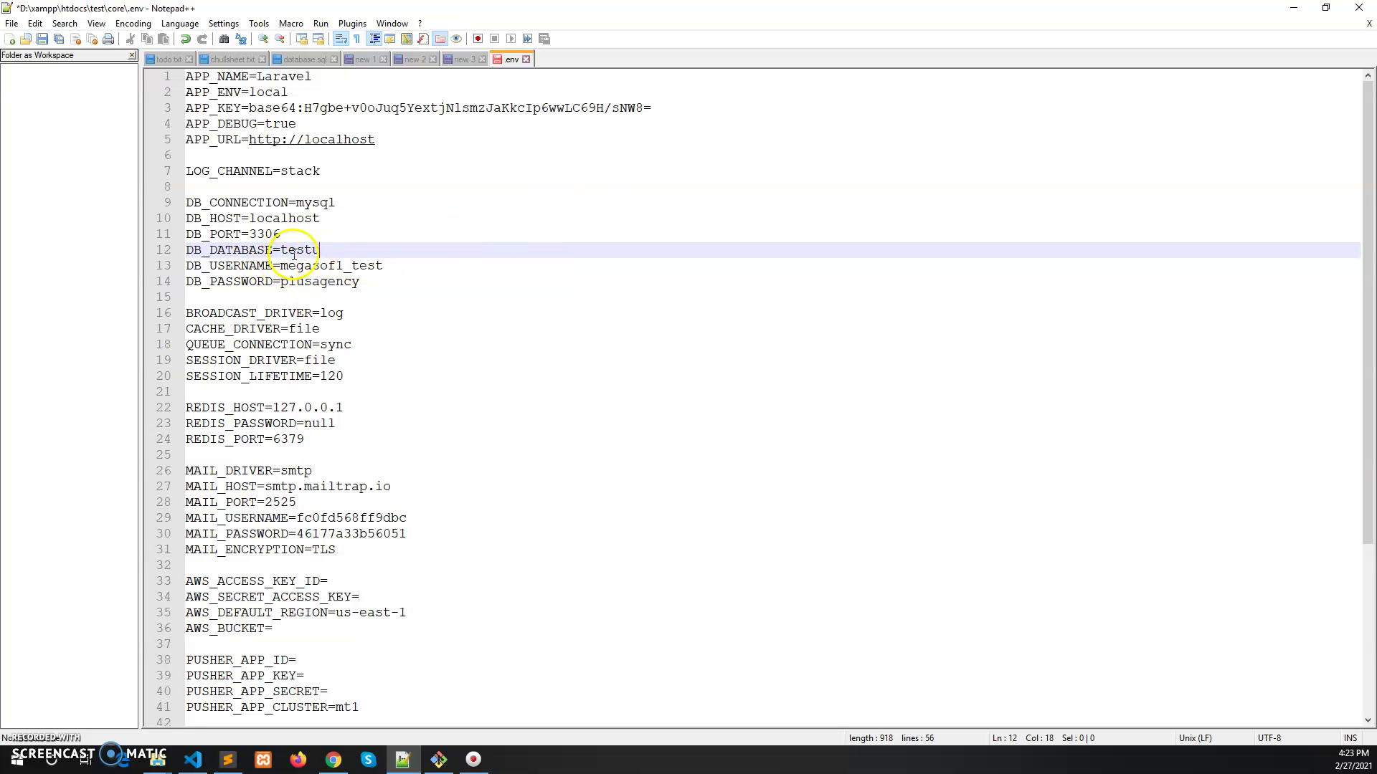
Step: Set DB_USERNAME to root, clear the DB_PASSWORD value, and save the .env file
{"action": "left_click_drag", "start_coordinate": [281, 268], "coordinate": [388, 265]}
{"action": "key", "text": "BackSpace"}
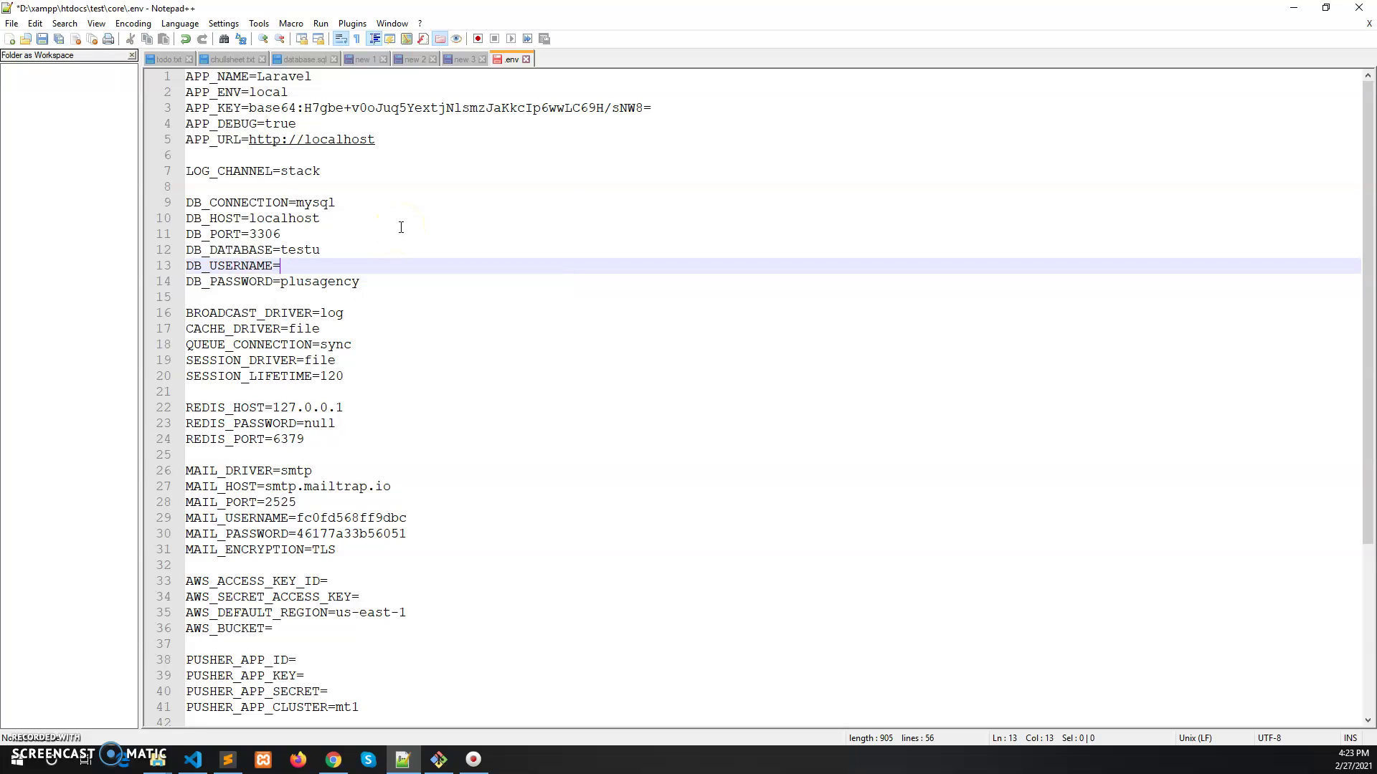
{"action": "left_click", "coordinate": [298, 266]}
{"action": "double_click", "coordinate": [305, 280]}
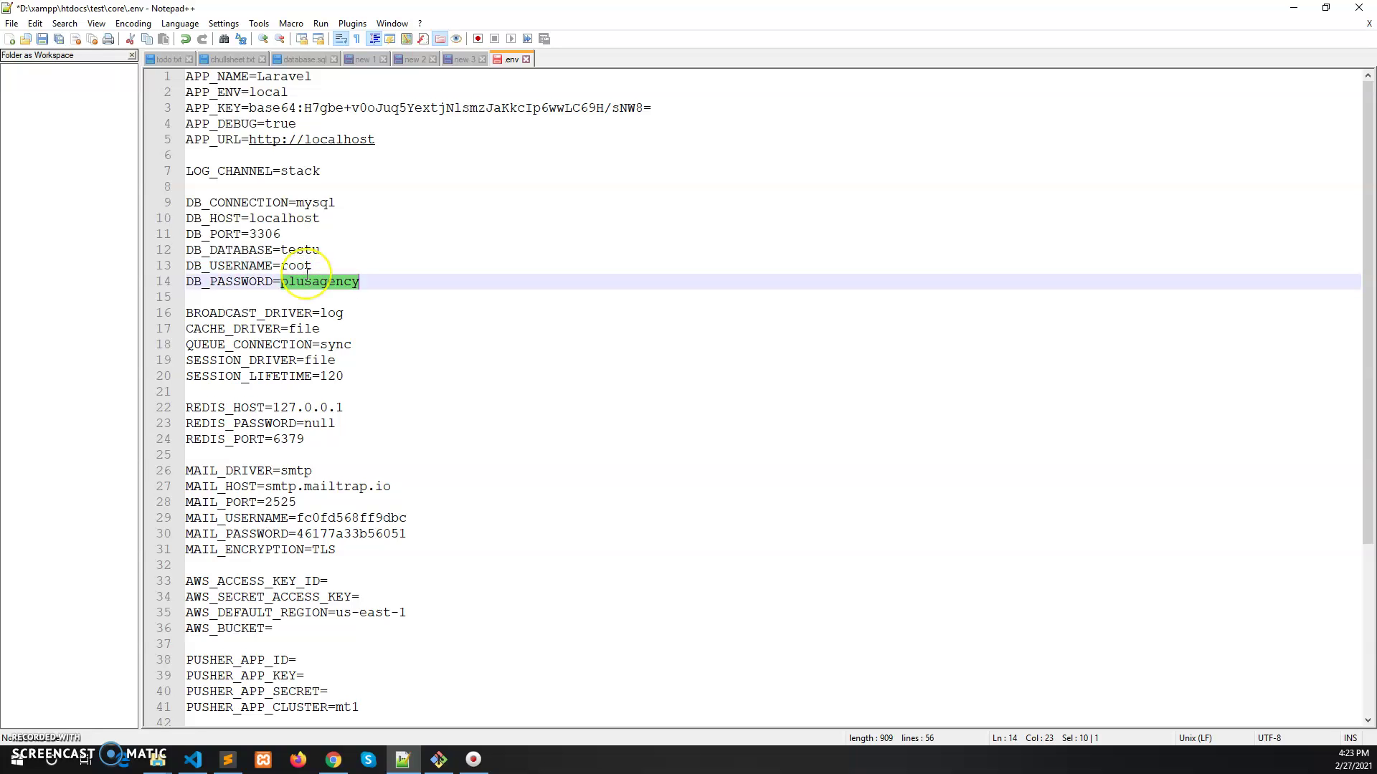
{"action": "key", "text": "BackSpace"}
{"action": "key", "text": "ctrl+s"}
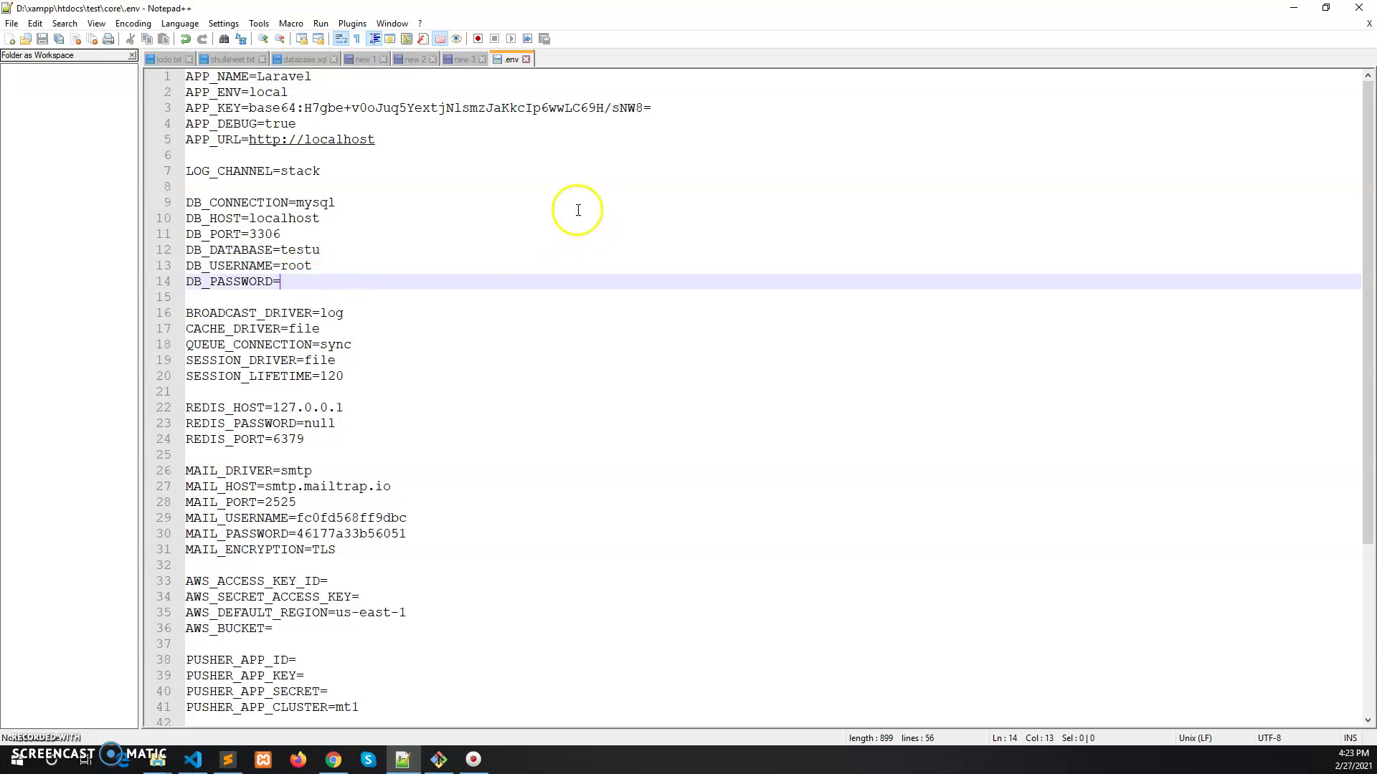
Step: Switch to File Explorer and check the site's folder name under htdocs in the core folder's path
{"action": "key", "text": "alt+Tab"}
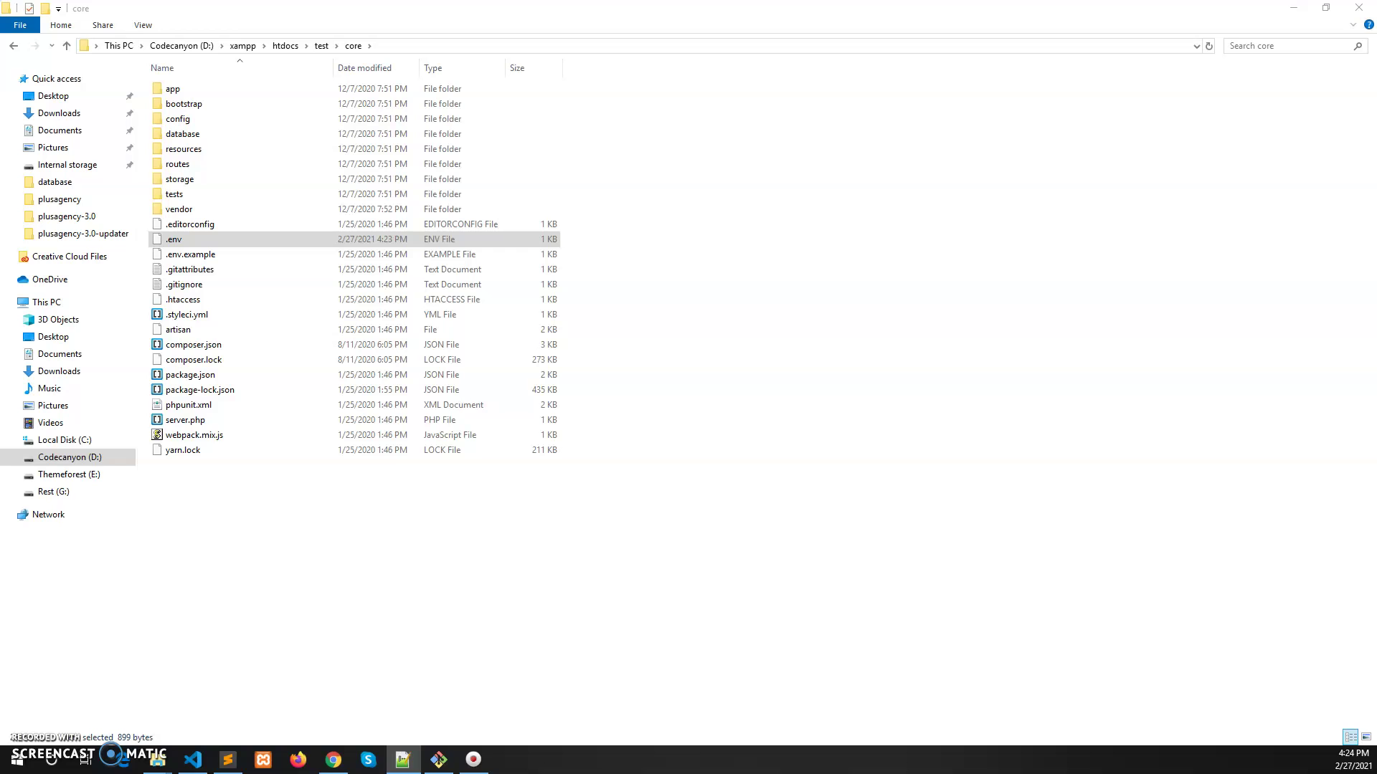
{"action": "left_click", "coordinate": [333, 759]}
{"action": "left_click", "coordinate": [334, 759]}
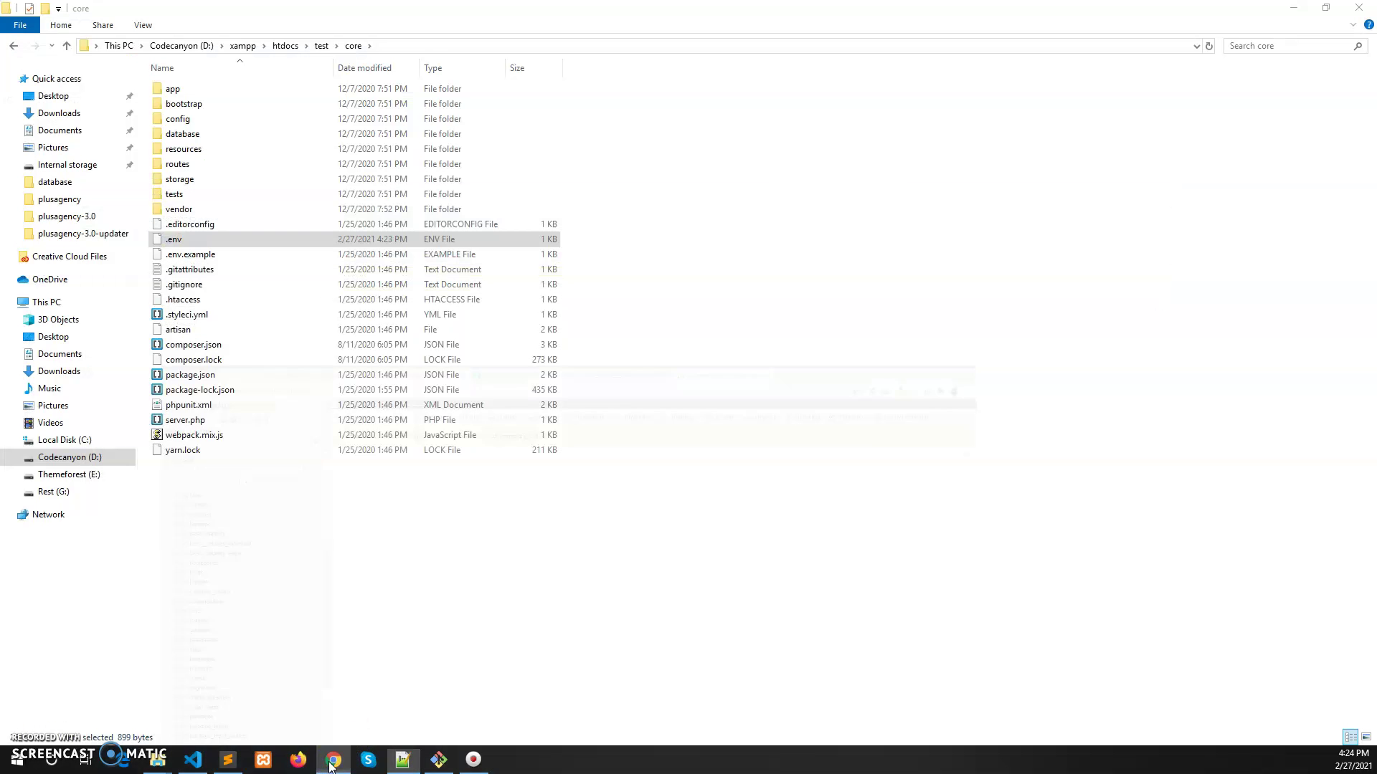
{"action": "left_click", "coordinate": [395, 45]}
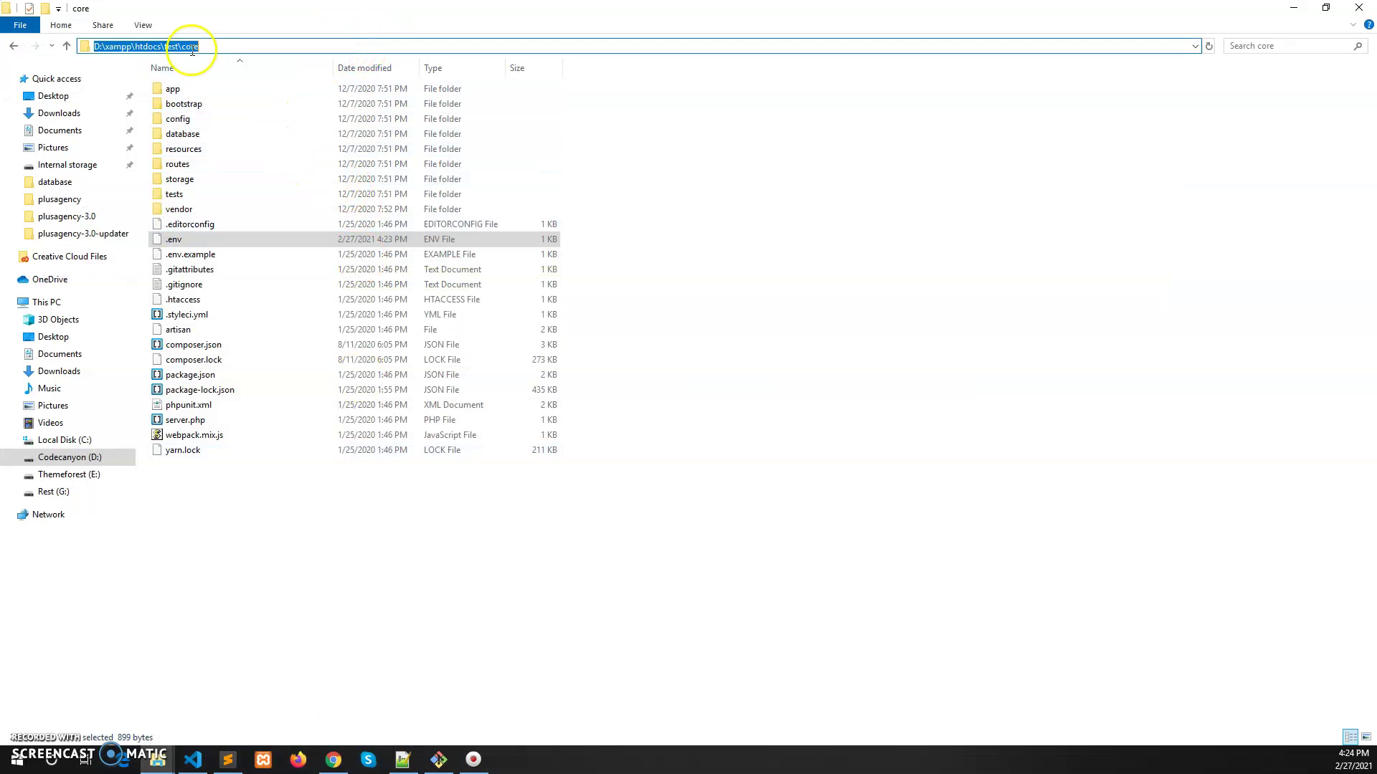
{"action": "left_click", "coordinate": [176, 47]}
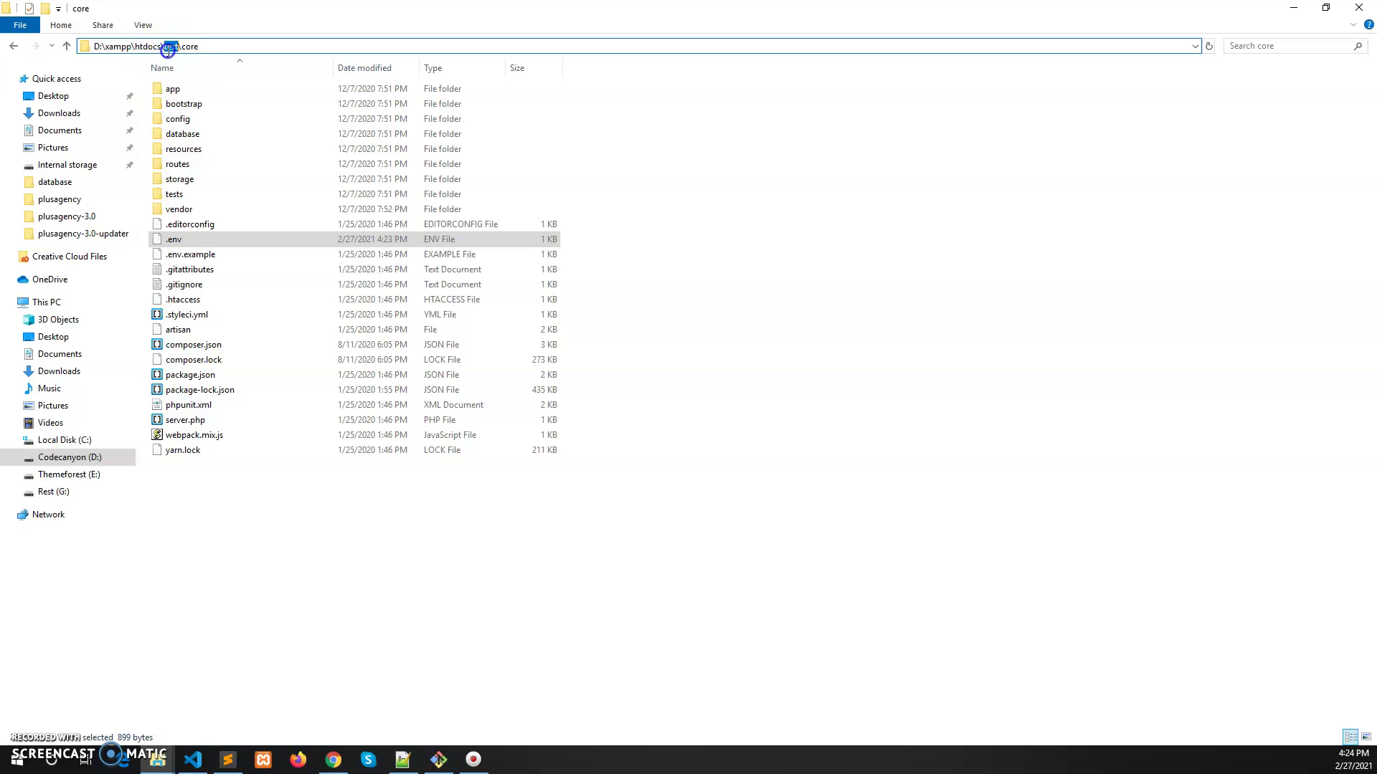
Step: Switch to Chrome and load localhost/test in the empty new tab
{"action": "left_click", "coordinate": [333, 759]}
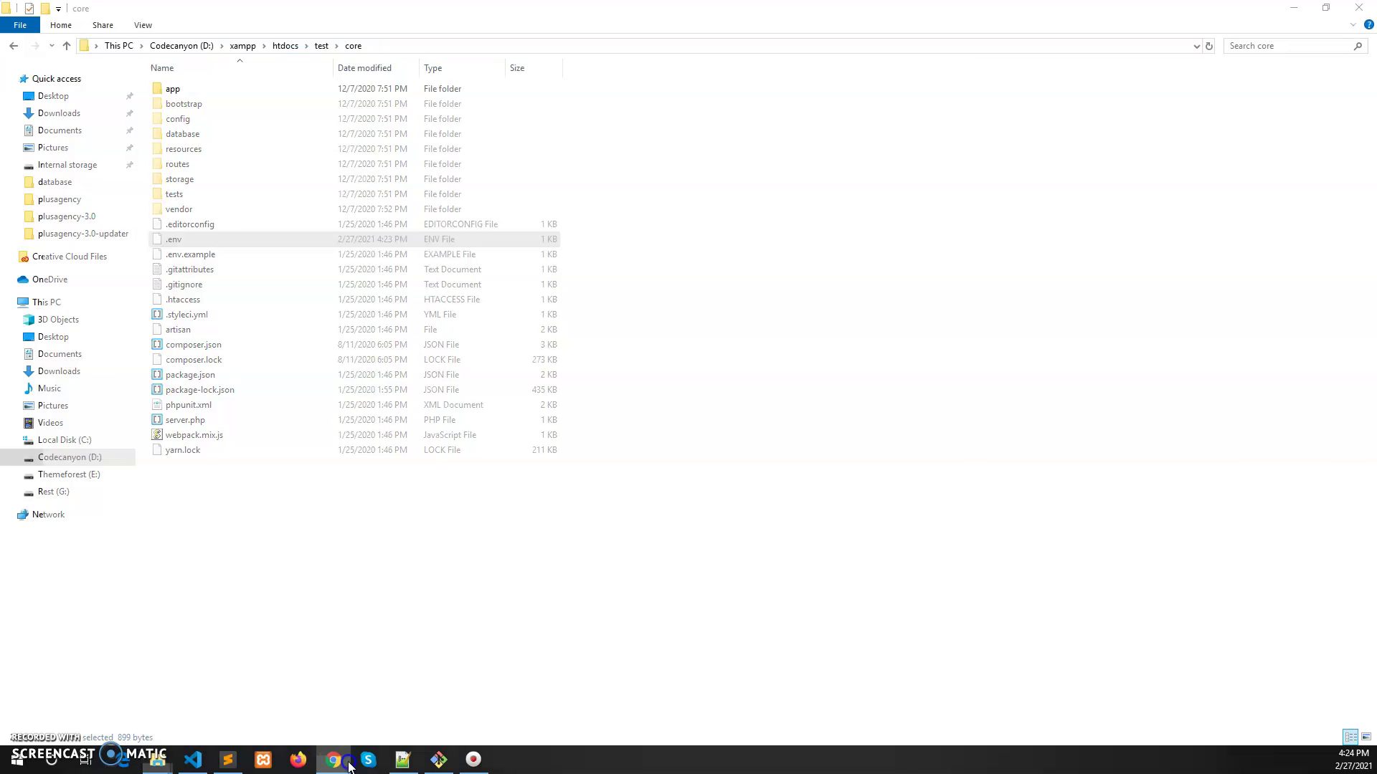
{"action": "left_click", "coordinate": [1050, 12]}
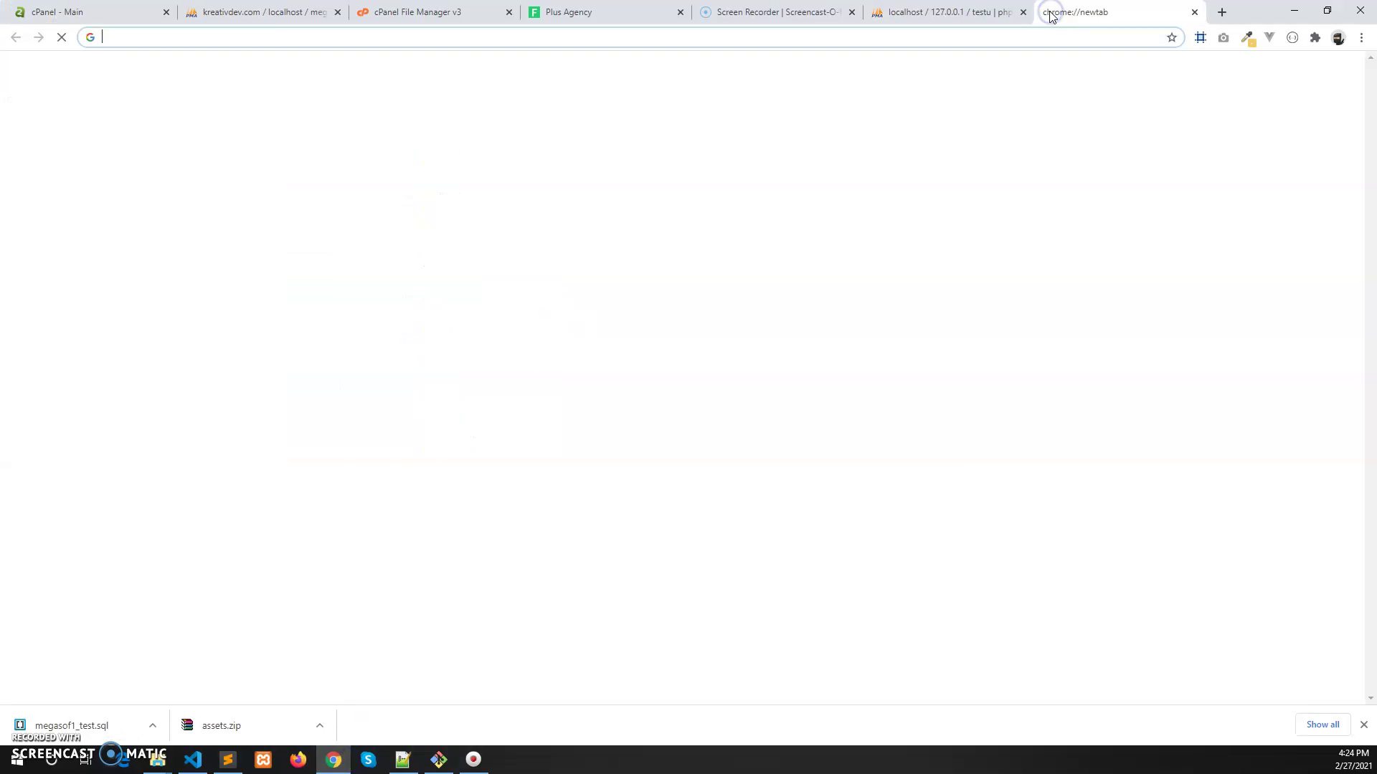
{"action": "type", "text": "localhost/test"}
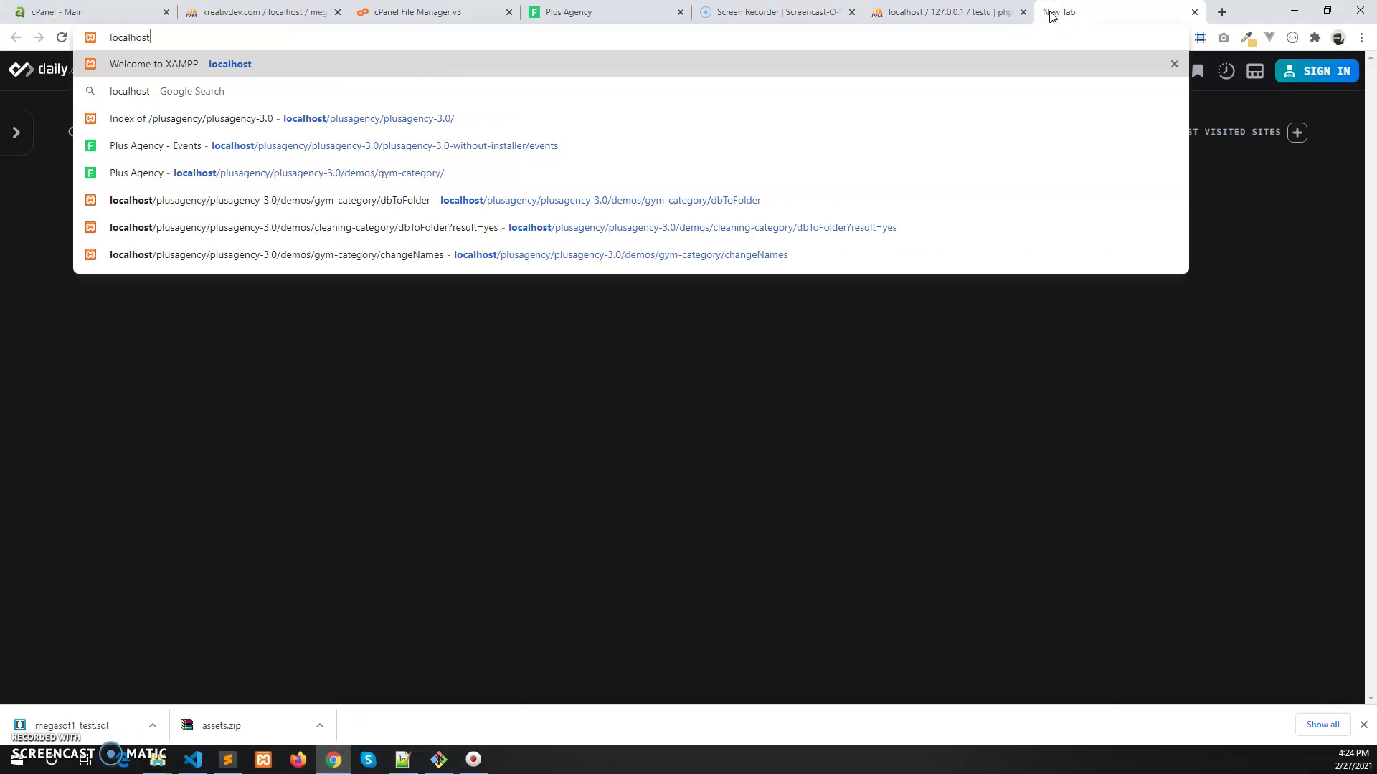
{"action": "key", "text": "Return"}
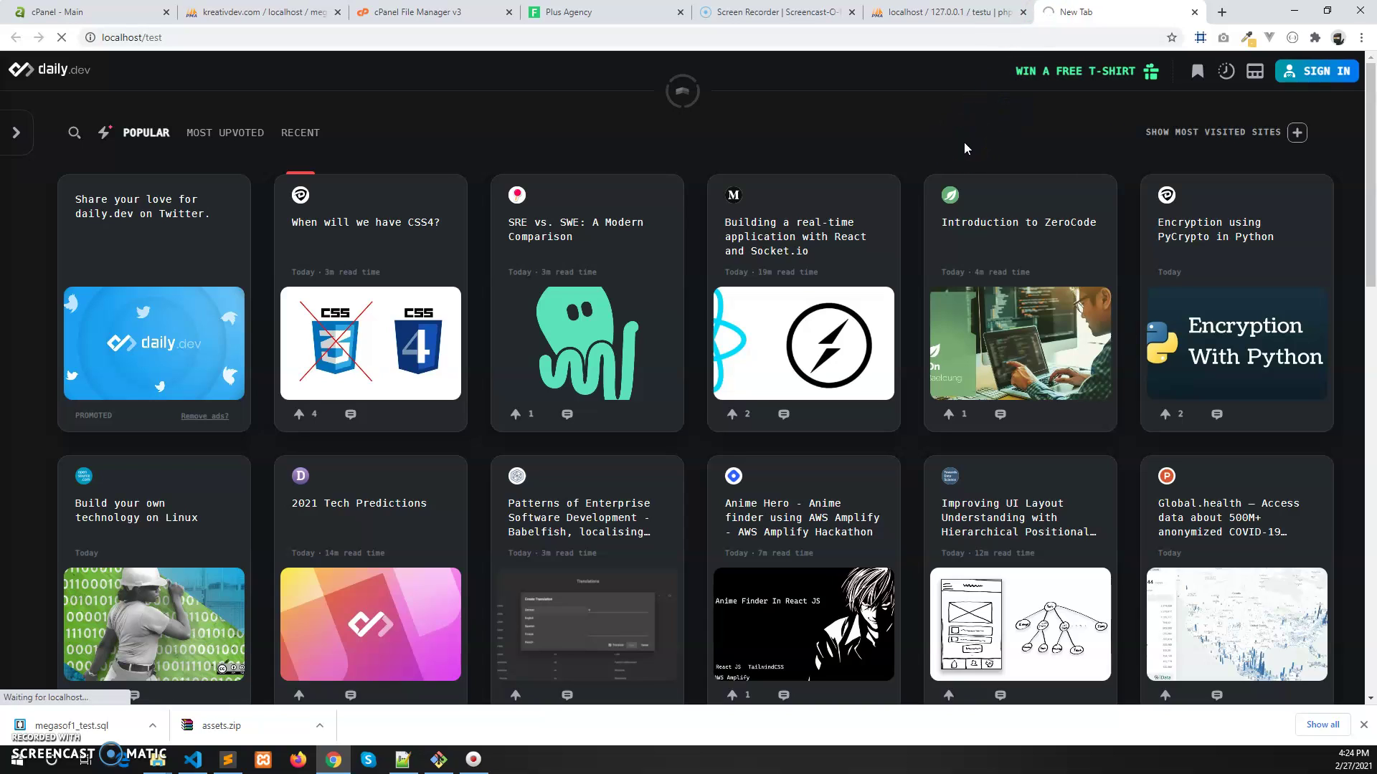
{"action": "left_click", "coordinate": [468, 762]}
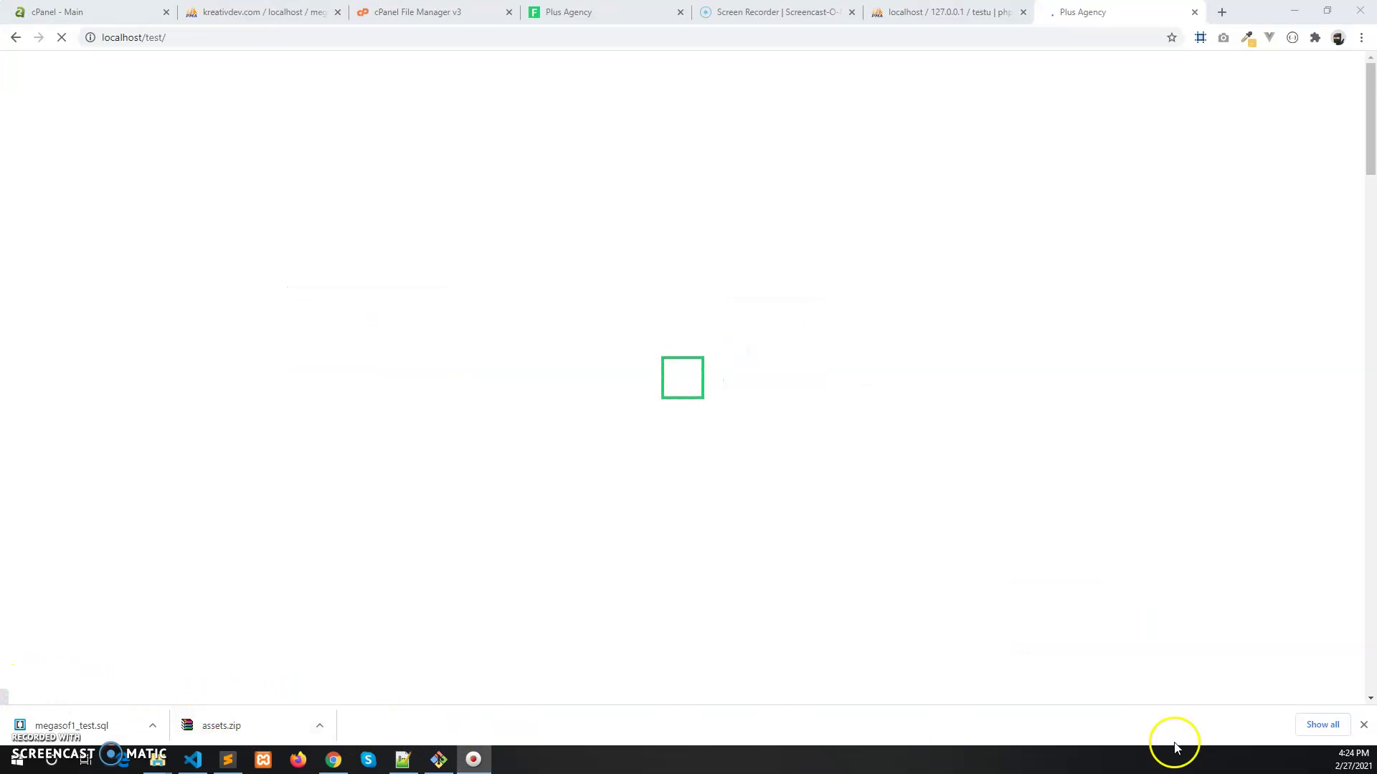
Step: Dismiss the downloads bar and examine the local site's home page, including the banner and service blocks
{"action": "left_click", "coordinate": [1364, 726]}
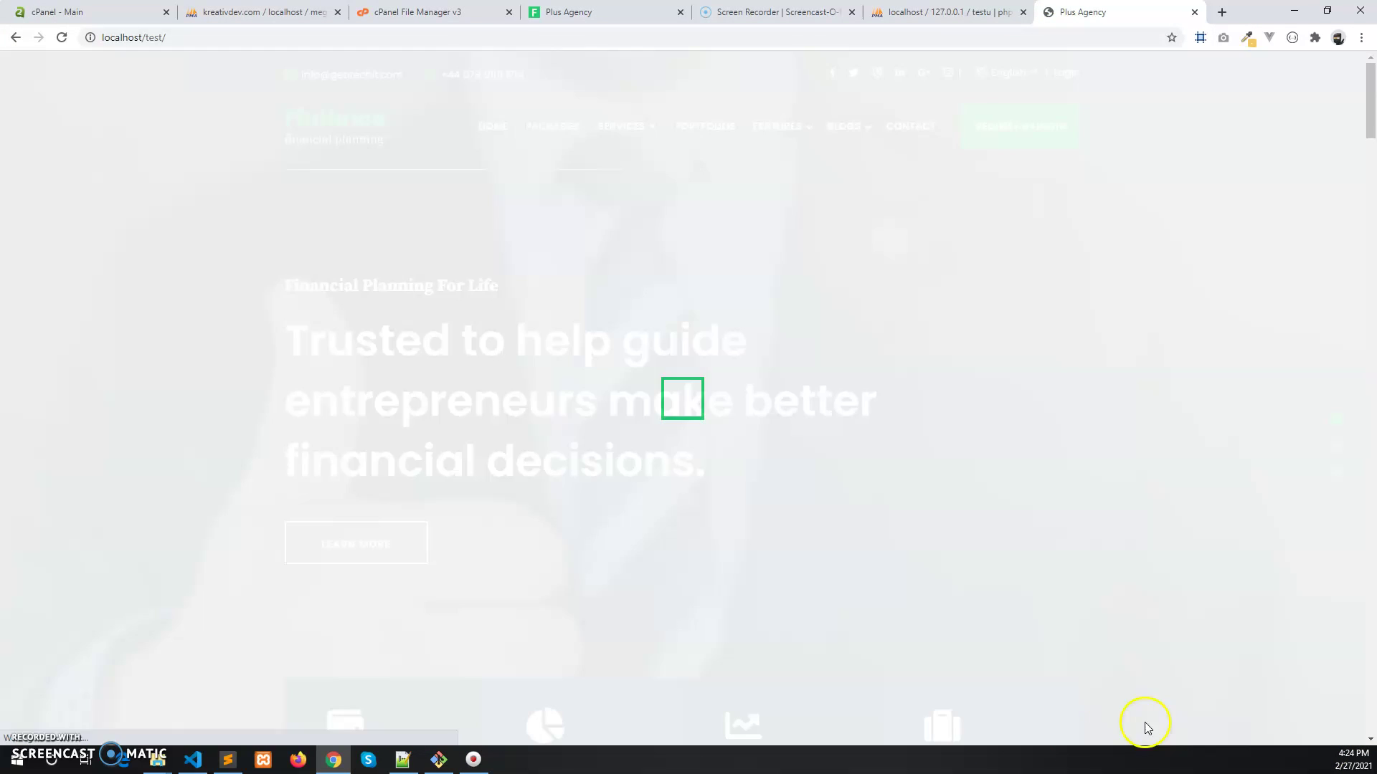
{"action": "scroll", "coordinate": [553, 432], "scroll_direction": "down", "scroll_amount": 5}
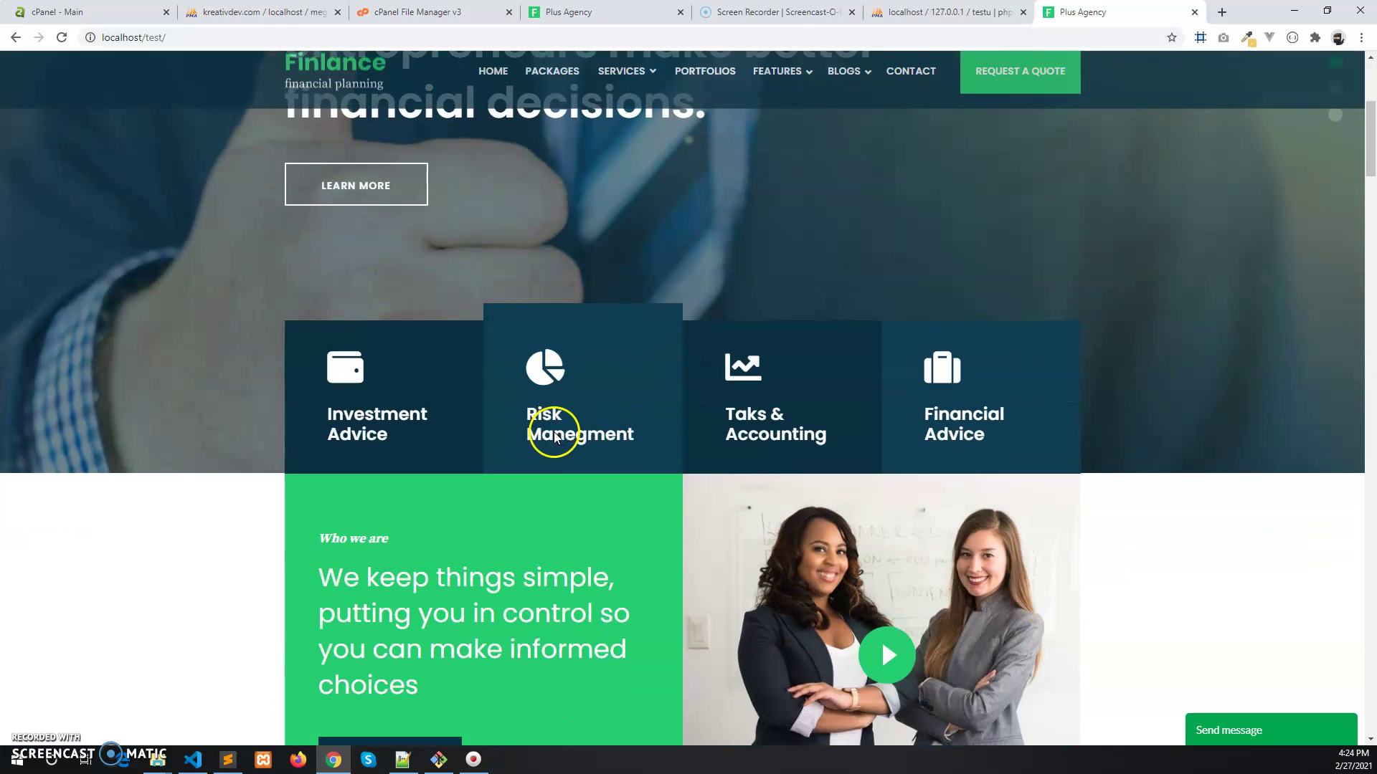
{"action": "left_click", "coordinate": [201, 398]}
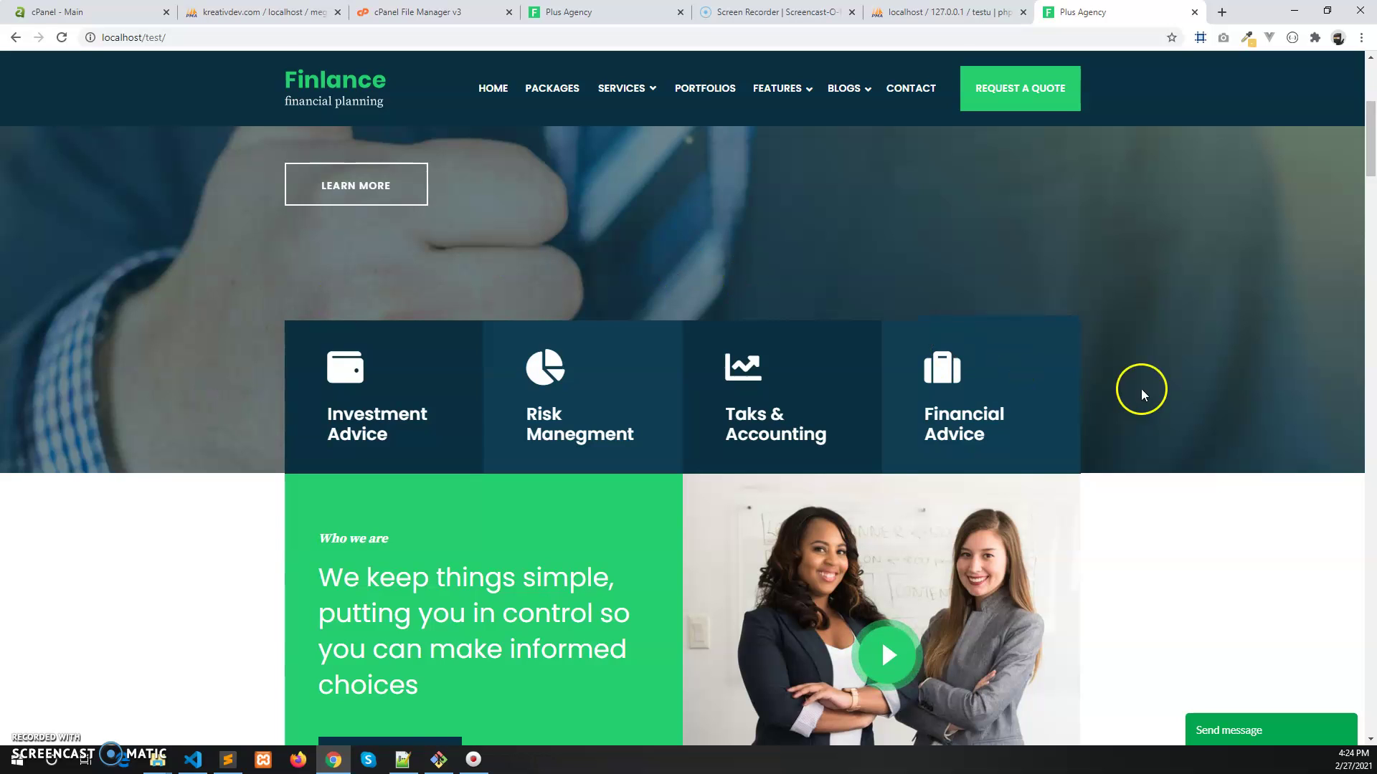
{"action": "scroll", "coordinate": [906, 389], "scroll_direction": "up", "scroll_amount": 5}
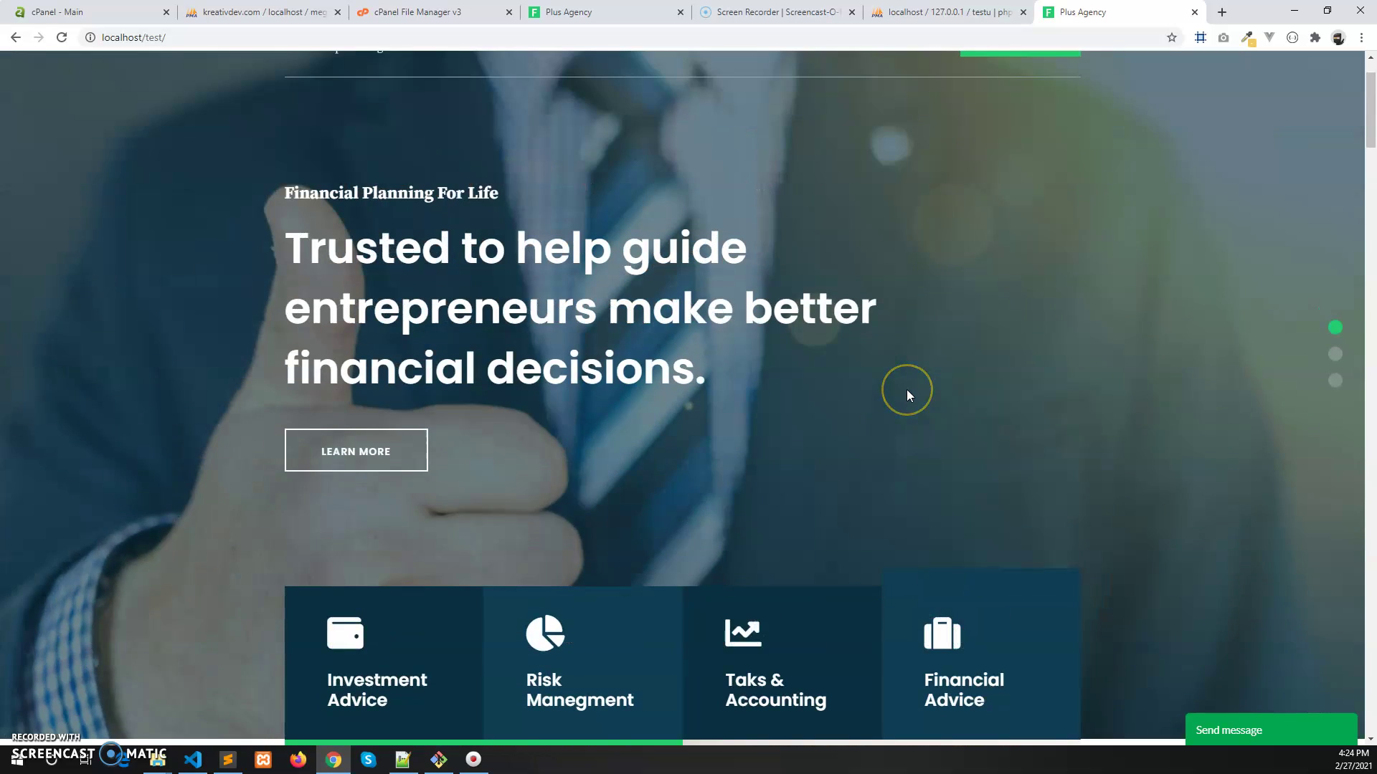